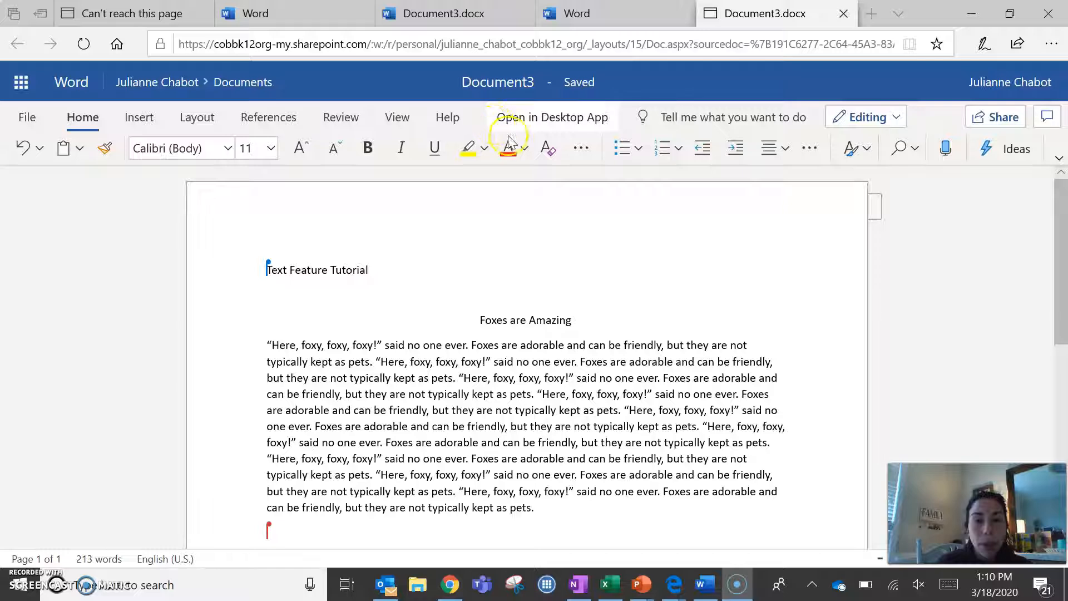
Step: Open Document3 in the desktop version of Word and show the beginning of the document there
{"action": "left_click", "coordinate": [553, 119]}
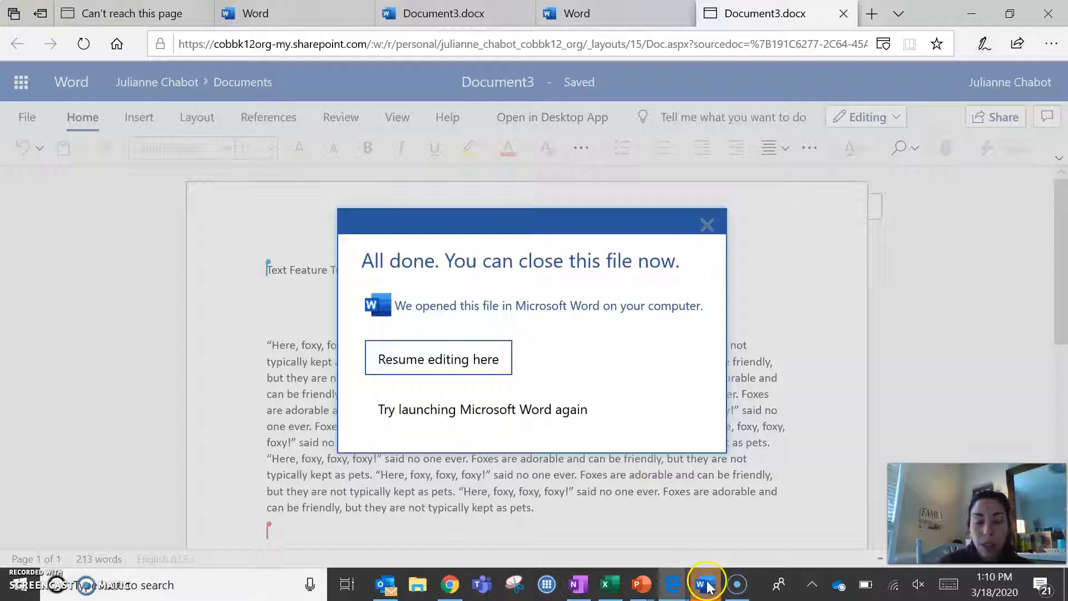
{"action": "mouse_move", "coordinate": [707, 586]}
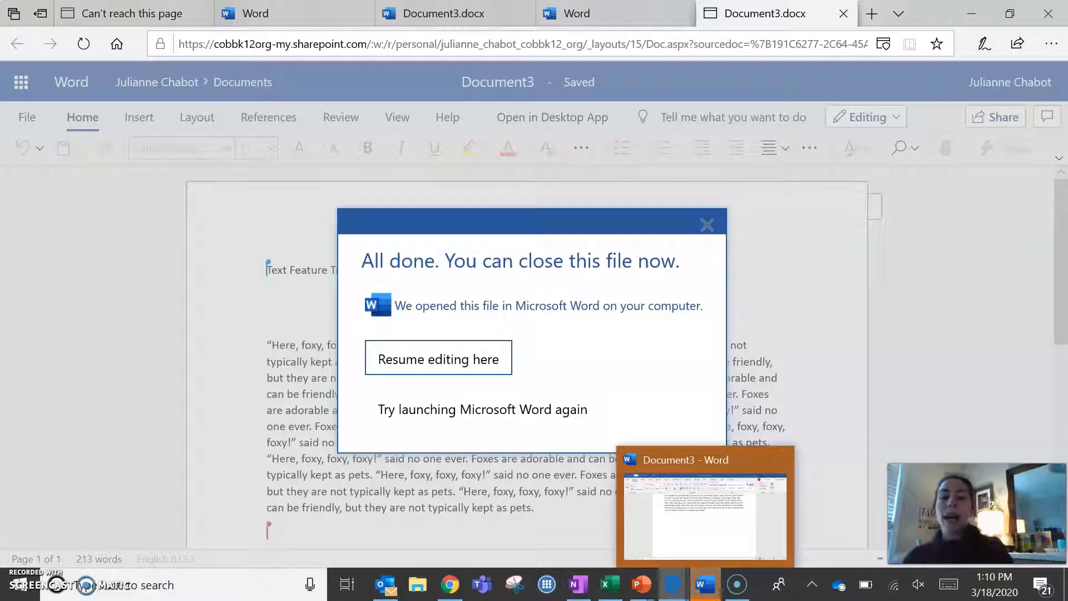
{"action": "left_click", "coordinate": [707, 589]}
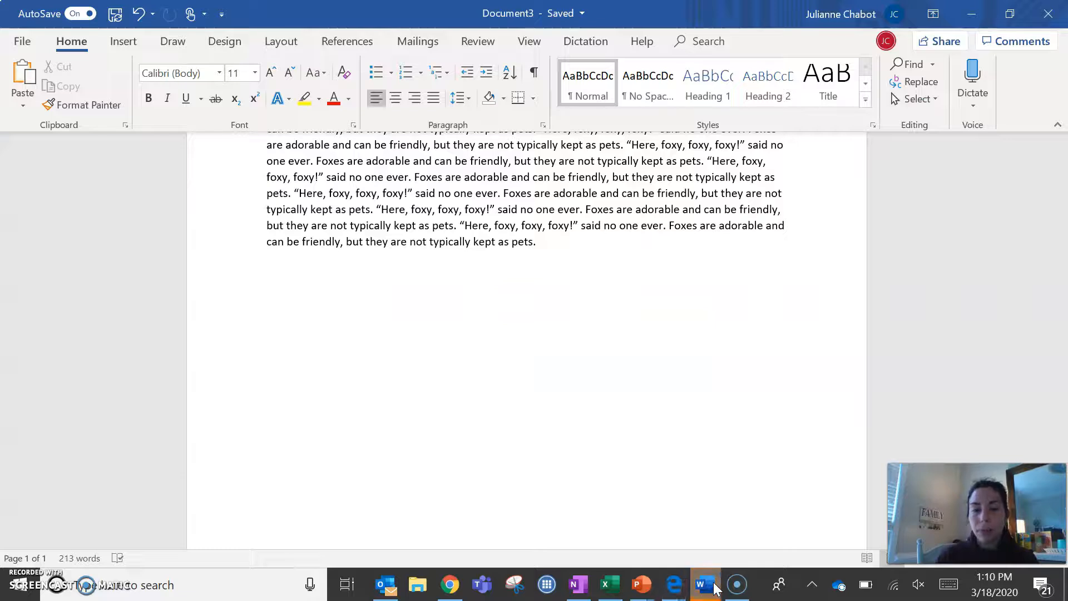
{"action": "scroll", "coordinate": [579, 463], "scroll_direction": "up", "scroll_amount": 3}
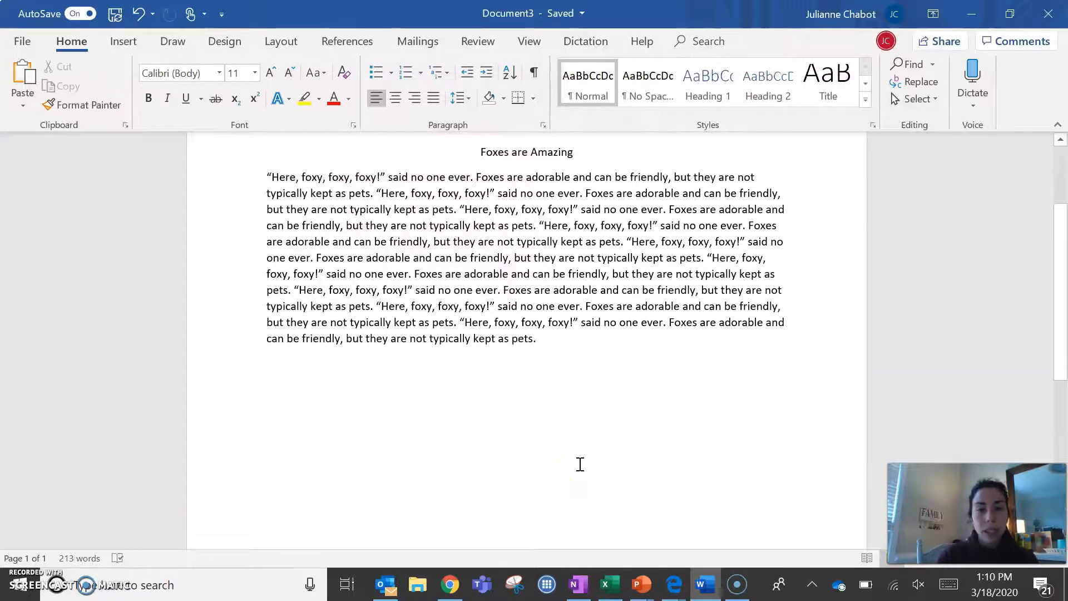
{"action": "scroll", "coordinate": [579, 464], "scroll_direction": "up", "scroll_amount": 2}
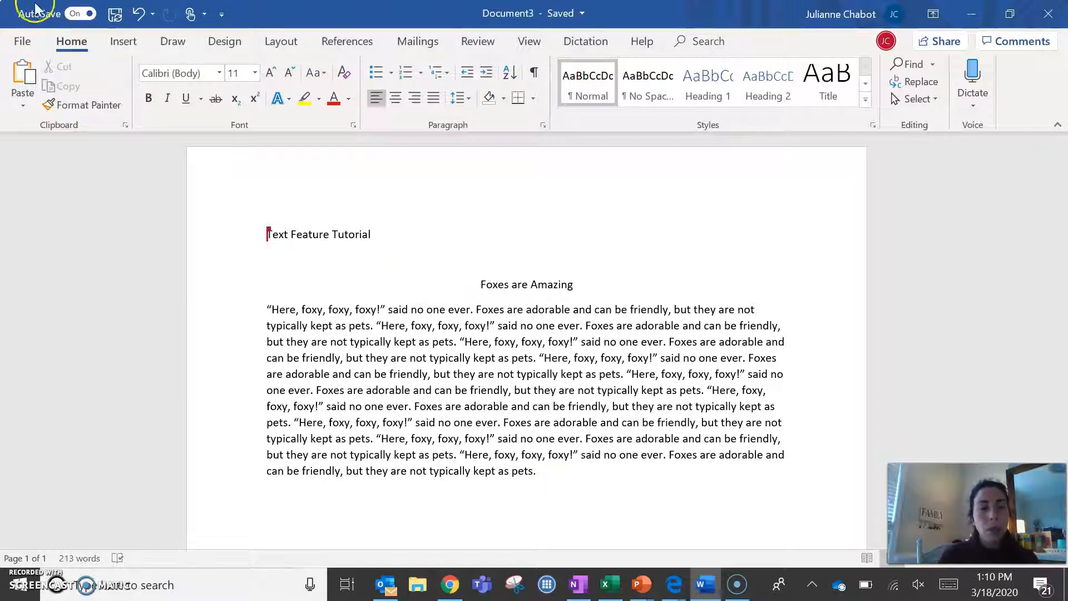
{"action": "left_click", "coordinate": [75, 14]}
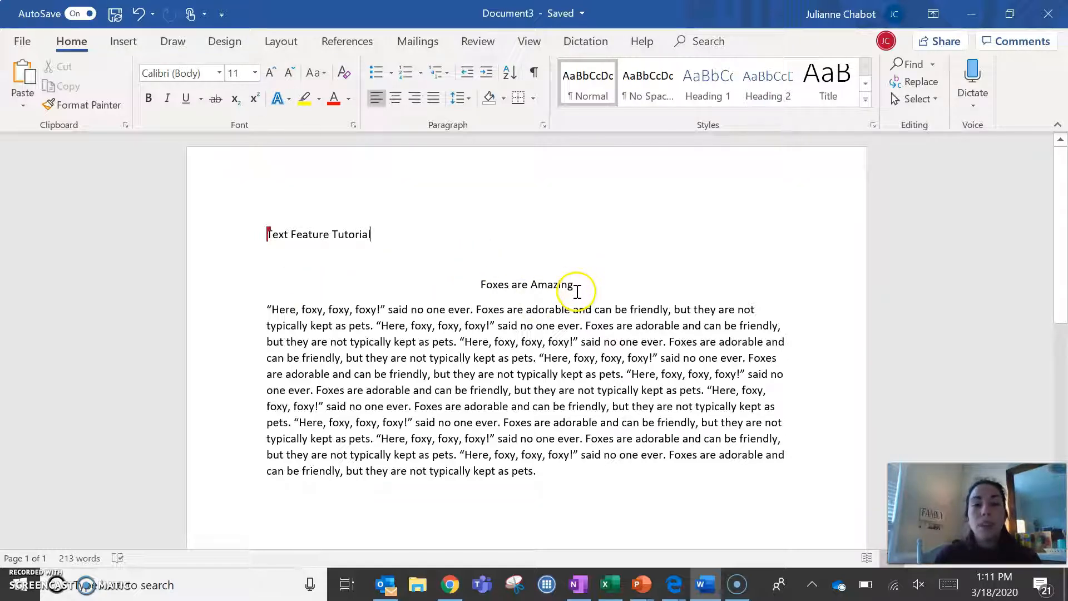
Step: Insert the online picture of the sitting fox from the Animals category at the start of the body paragraph
{"action": "left_click", "coordinate": [268, 310]}
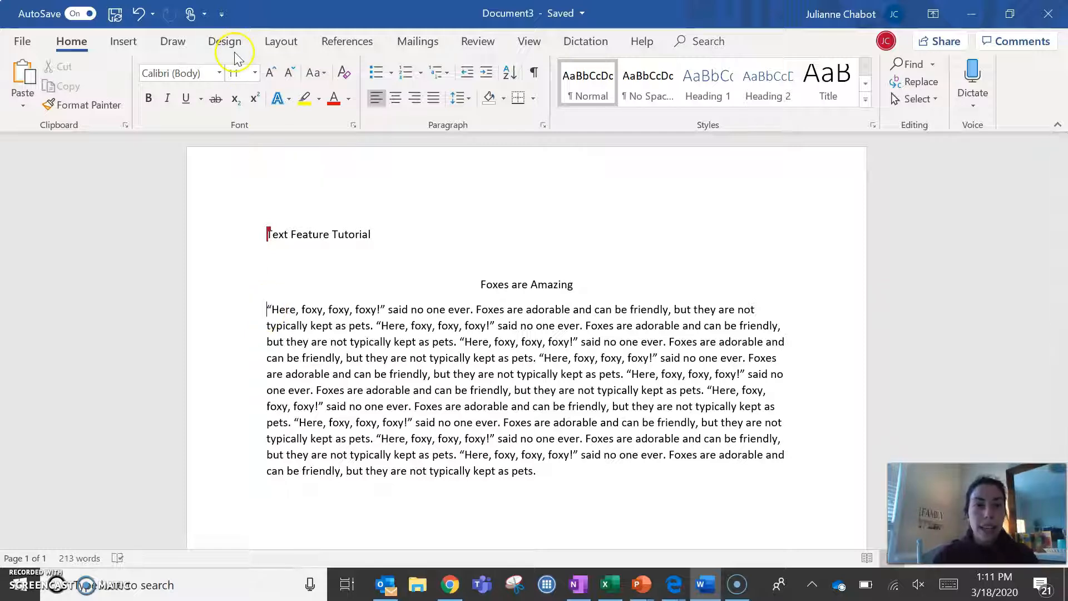
{"action": "left_click", "coordinate": [127, 49]}
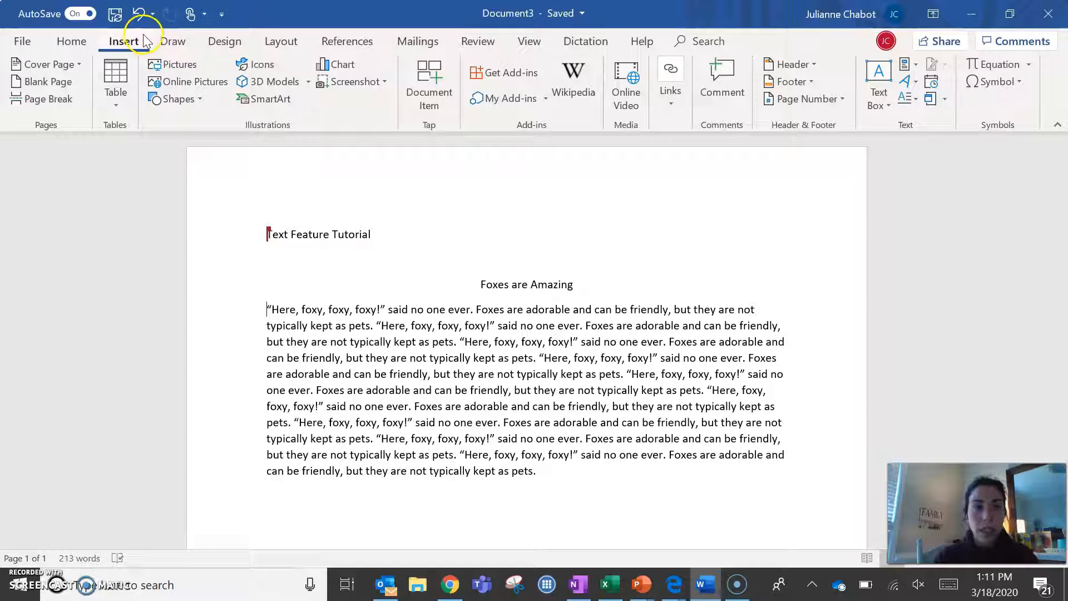
{"action": "left_click", "coordinate": [190, 83]}
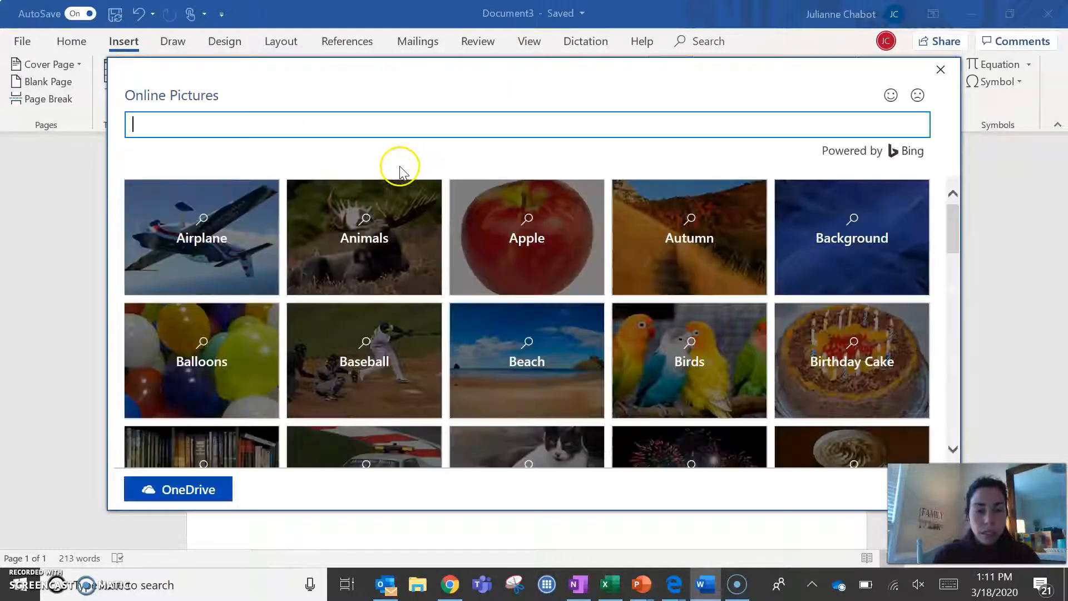
{"action": "left_click", "coordinate": [378, 256]}
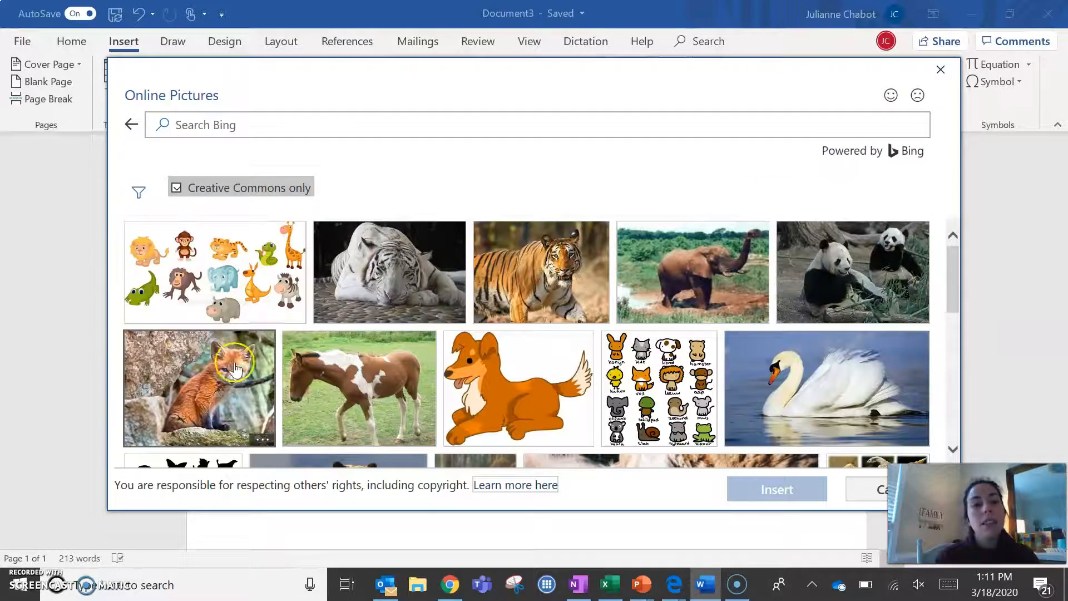
{"action": "left_click", "coordinate": [216, 389]}
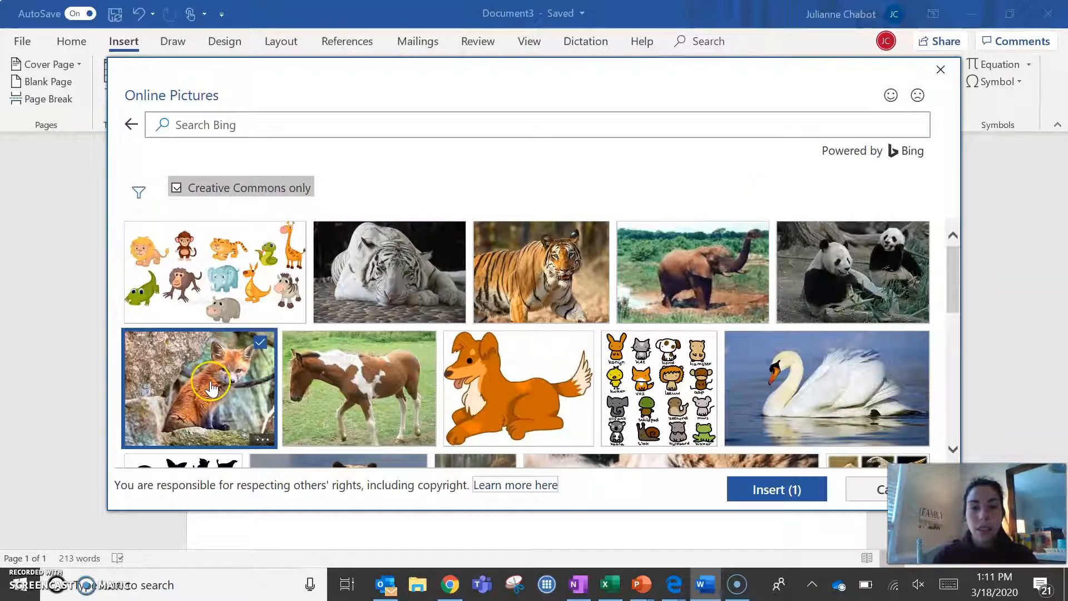
{"action": "left_click", "coordinate": [771, 490]}
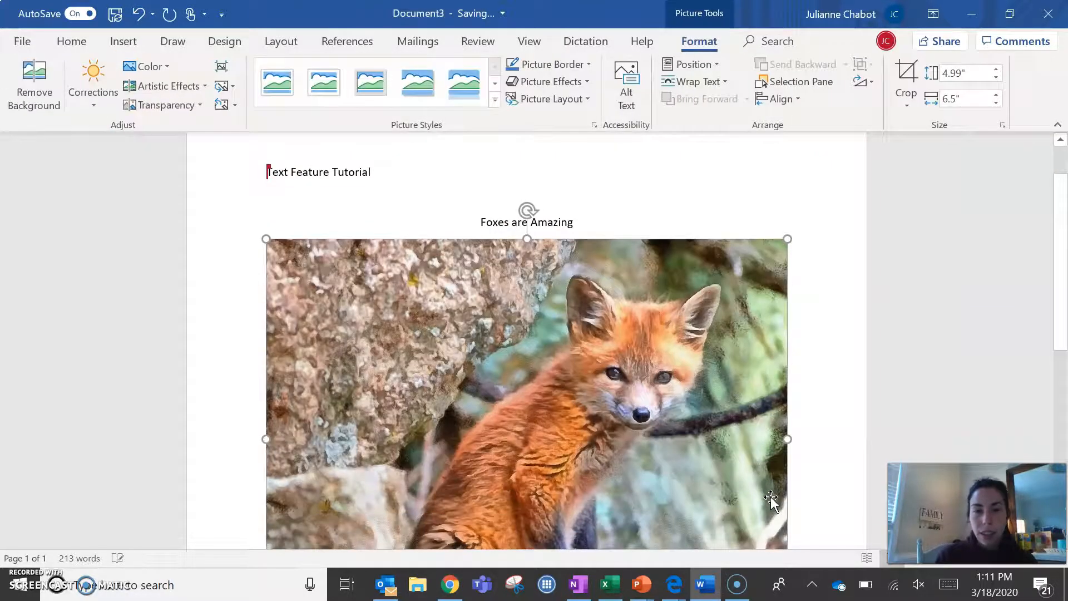
Step: Shrink the fox picture proportionally to about 2.84" high by 3.7" wide
{"action": "scroll", "coordinate": [605, 384], "scroll_direction": "down", "scroll_amount": 3}
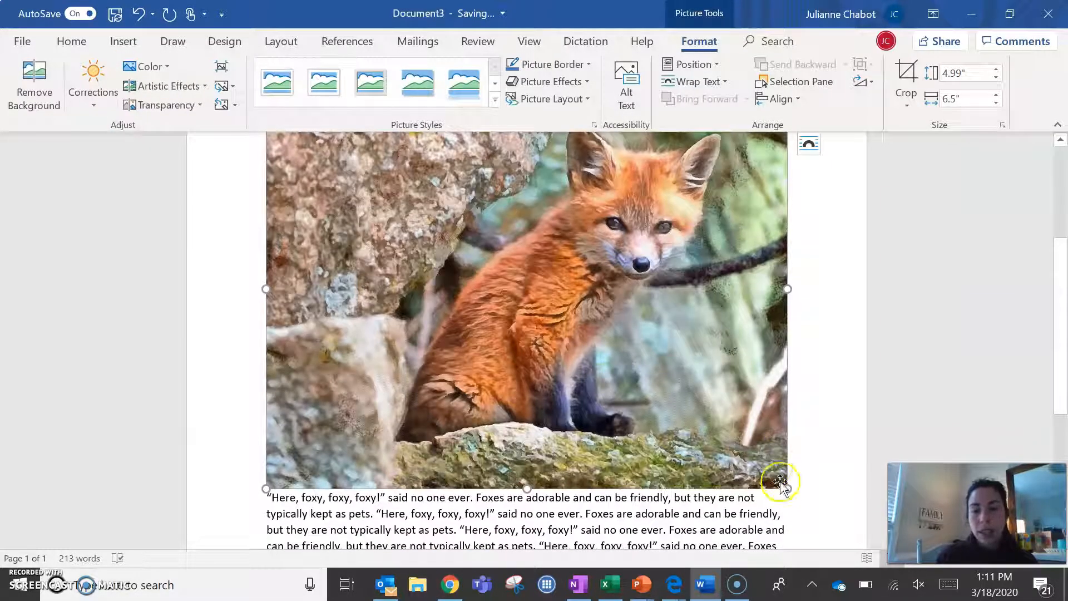
{"action": "left_click_drag", "start_coordinate": [783, 488], "coordinate": [542, 316]}
{"action": "scroll", "coordinate": [542, 316], "scroll_direction": "up", "scroll_amount": 2}
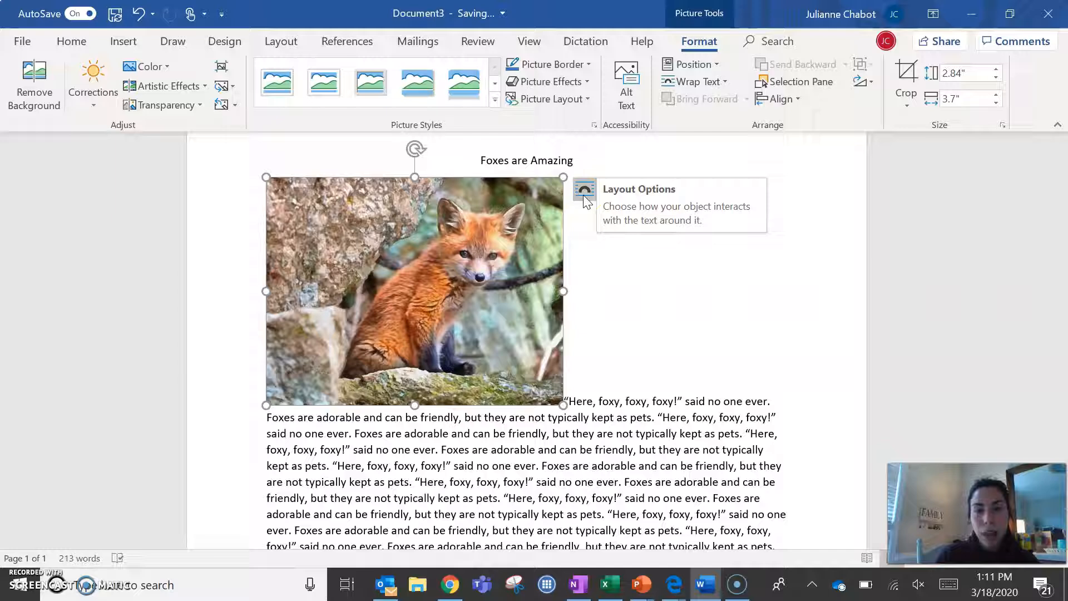
Step: Set the fox picture's layout to Square text wrapping so the paragraph flows around it
{"action": "left_click", "coordinate": [585, 192]}
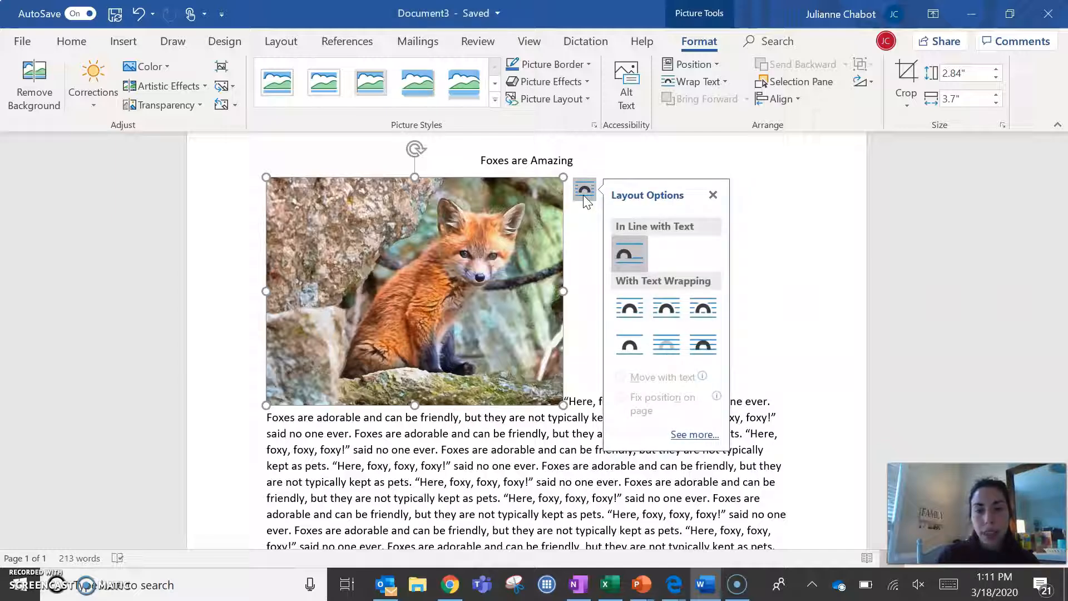
{"action": "left_click", "coordinate": [631, 308]}
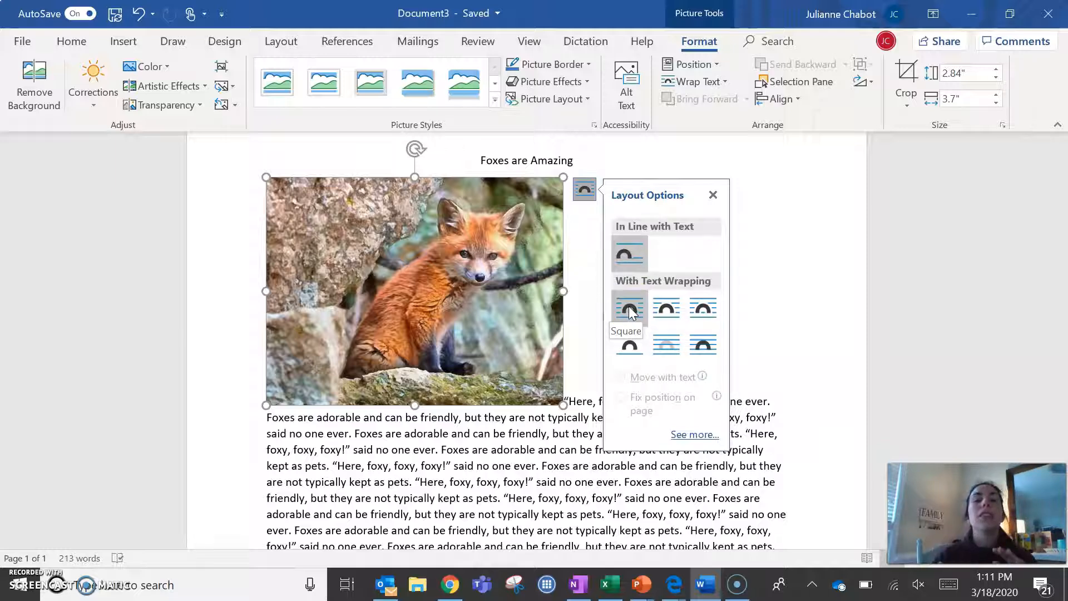
{"action": "left_click", "coordinate": [655, 311]}
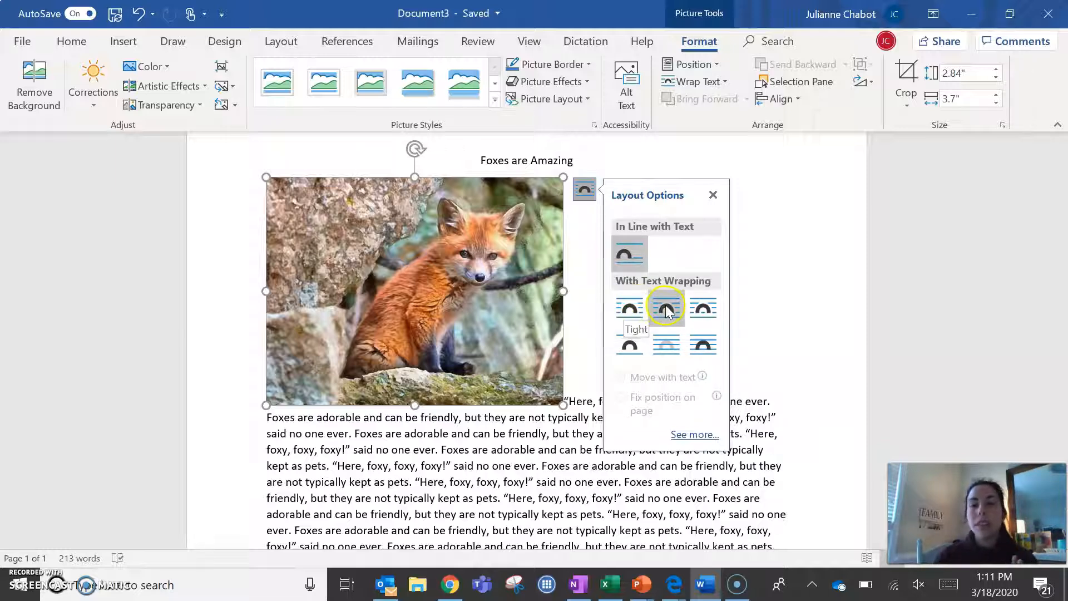
{"action": "left_click", "coordinate": [700, 313]}
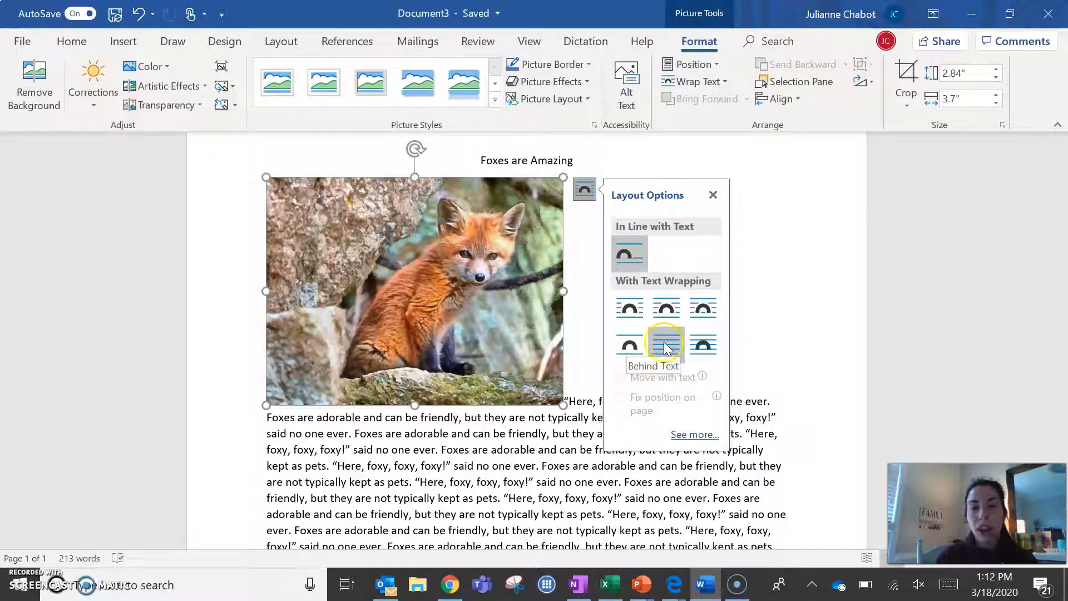
{"action": "left_click", "coordinate": [629, 311]}
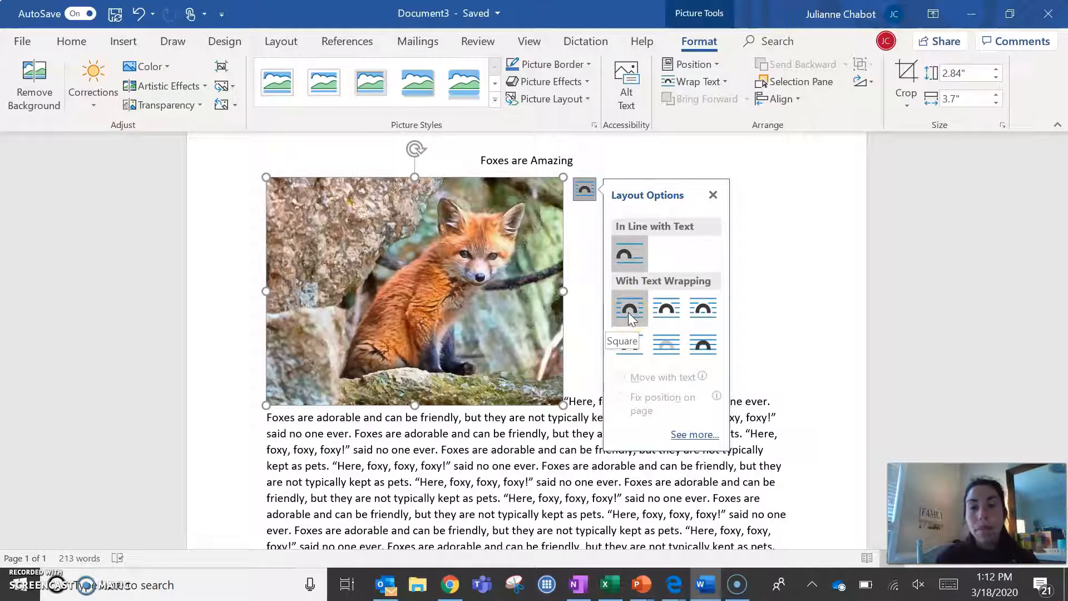
{"action": "left_click", "coordinate": [636, 309]}
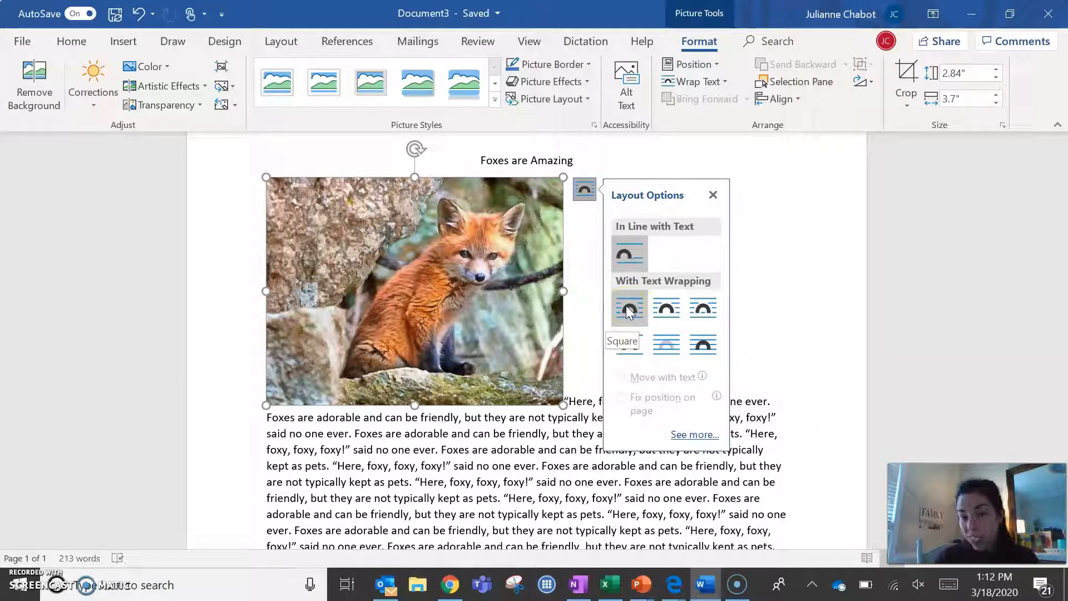
{"action": "left_click", "coordinate": [630, 310]}
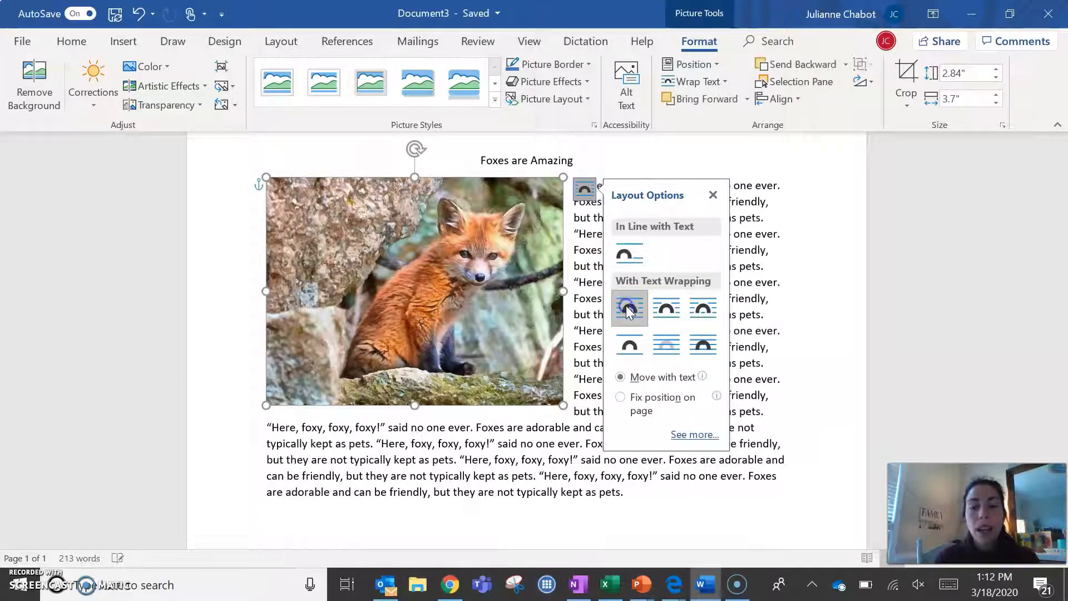
{"action": "left_click", "coordinate": [586, 303]}
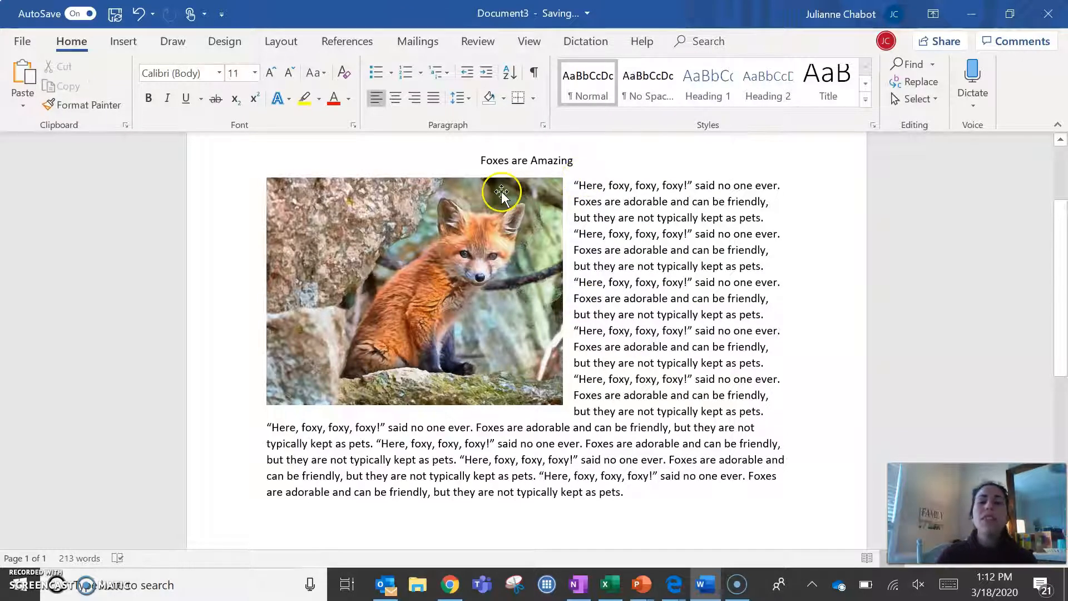
Step: Move the fox picture to the right side of the paragraph and reduce it to about 2.52" high by 3.29" wide
{"action": "left_click", "coordinate": [513, 270]}
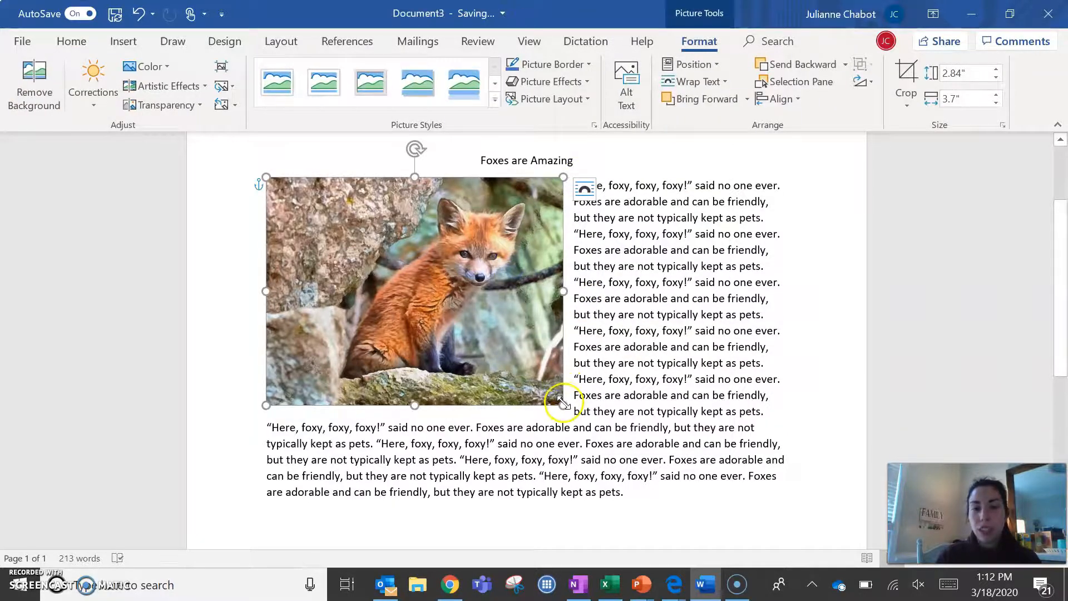
{"action": "left_click_drag", "start_coordinate": [563, 405], "coordinate": [536, 385]}
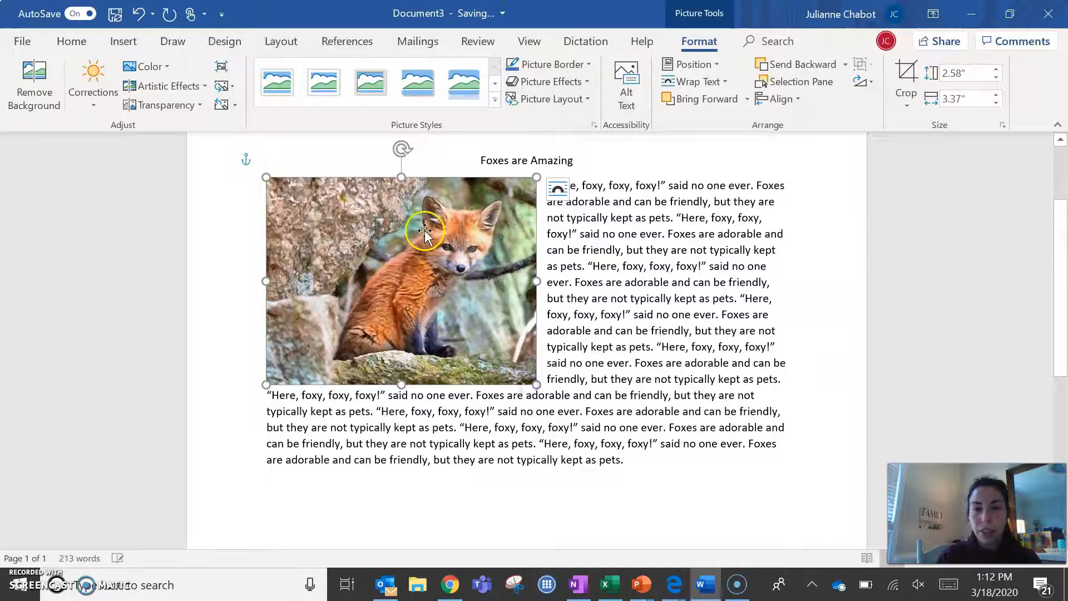
{"action": "left_click_drag", "start_coordinate": [416, 236], "coordinate": [530, 257]}
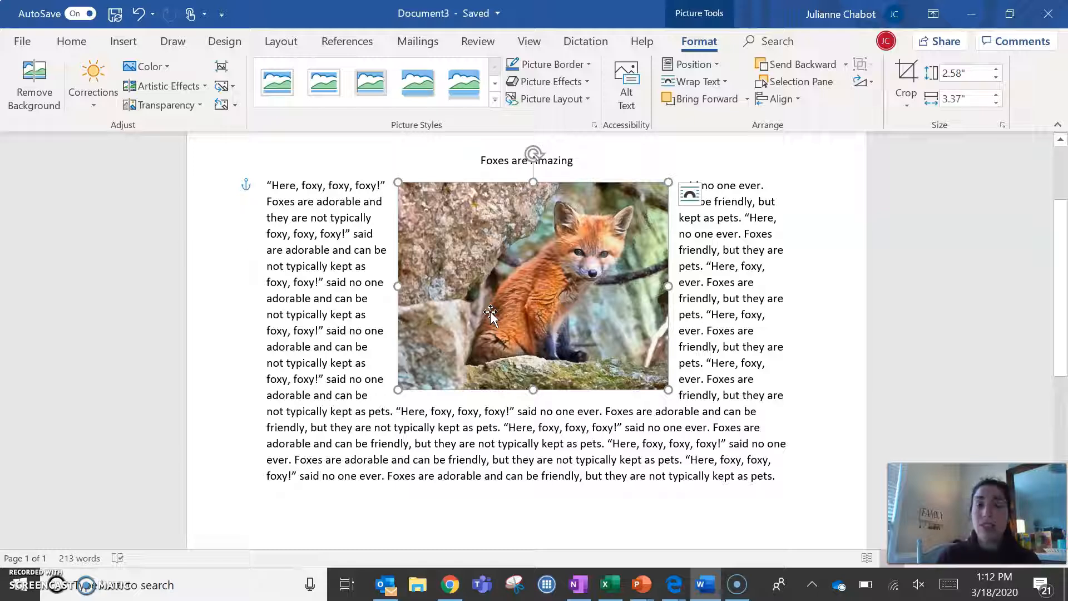
{"action": "left_click_drag", "start_coordinate": [490, 314], "coordinate": [595, 310]}
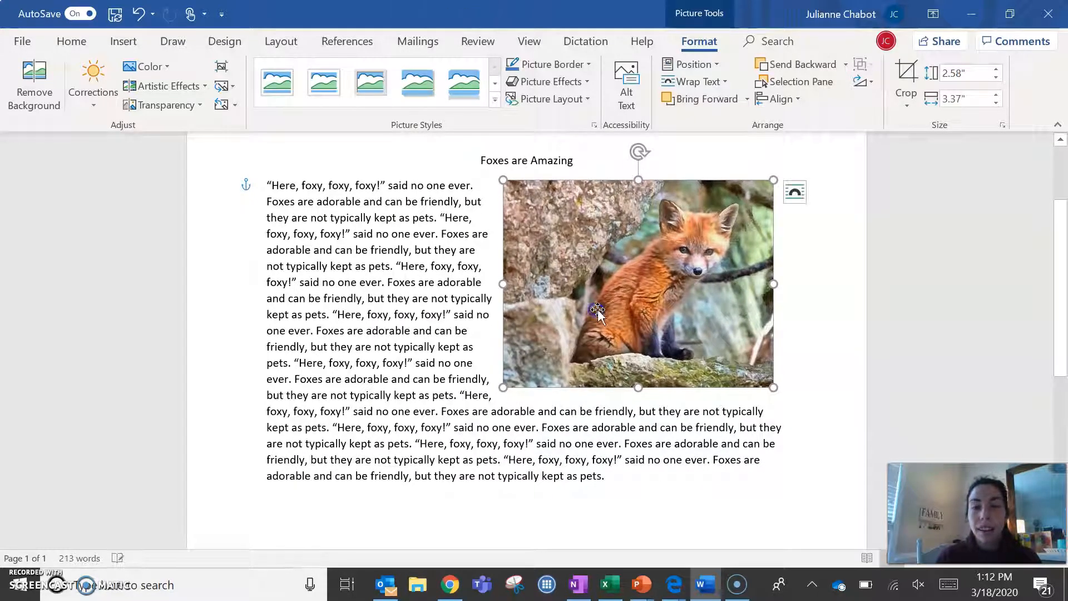
{"action": "mouse_move", "coordinate": [503, 387]}
{"action": "left_mouse_down"}
{"action": "mouse_move", "coordinate": [573, 333]}
{"action": "mouse_move", "coordinate": [530, 348]}
{"action": "mouse_move", "coordinate": [510, 381]}
{"action": "left_mouse_up"}
{"action": "scroll", "coordinate": [579, 356], "scroll_direction": "up", "scroll_amount": 2}
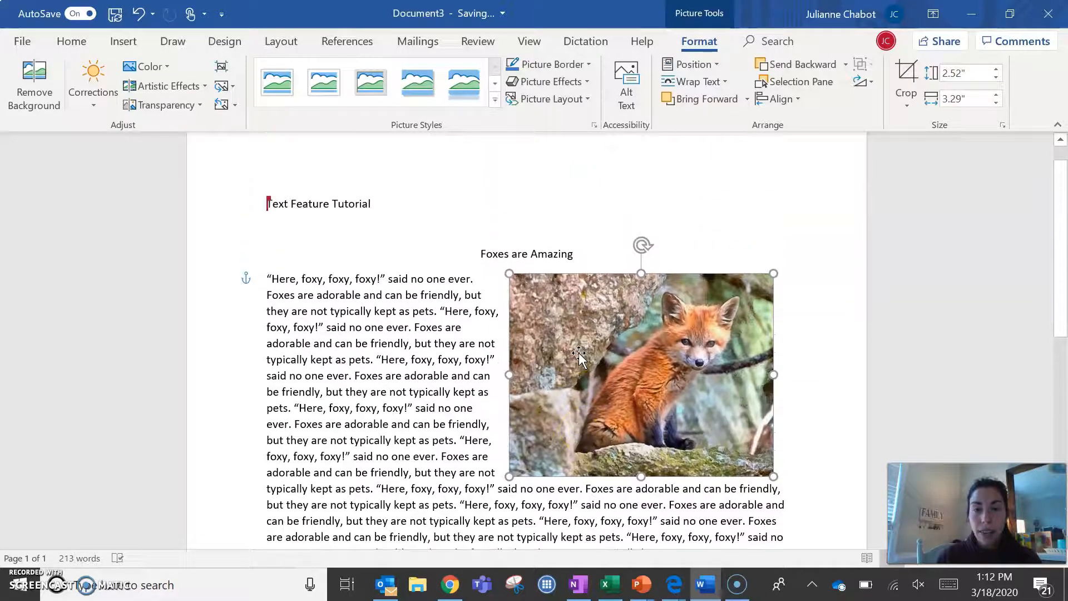
{"action": "left_click", "coordinate": [475, 383]}
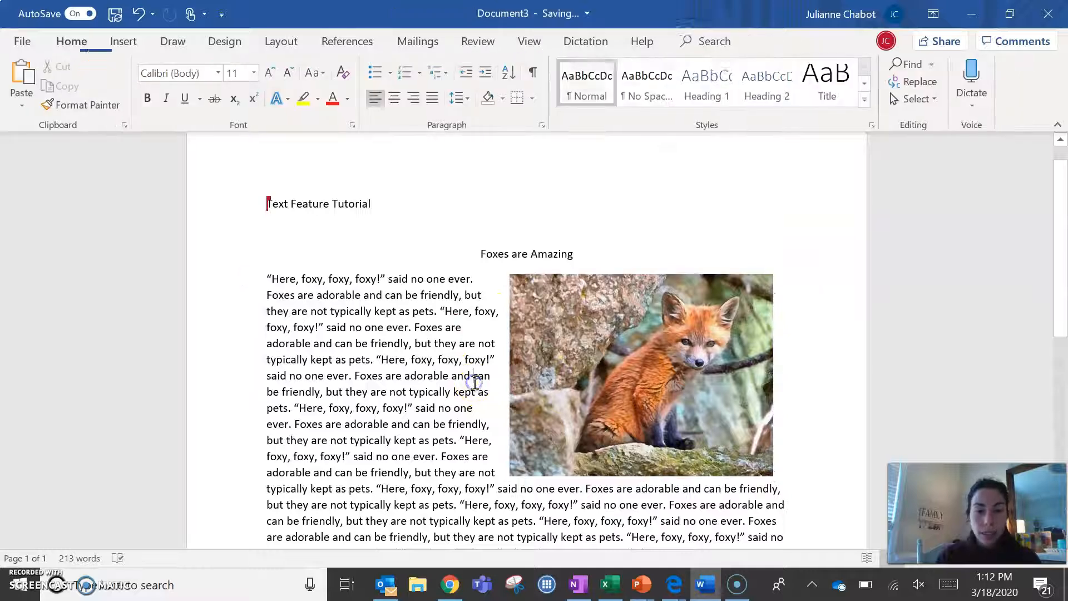
Step: Add an empty line after the end of the body paragraph
{"action": "scroll", "coordinate": [439, 491], "scroll_direction": "down", "scroll_amount": 1}
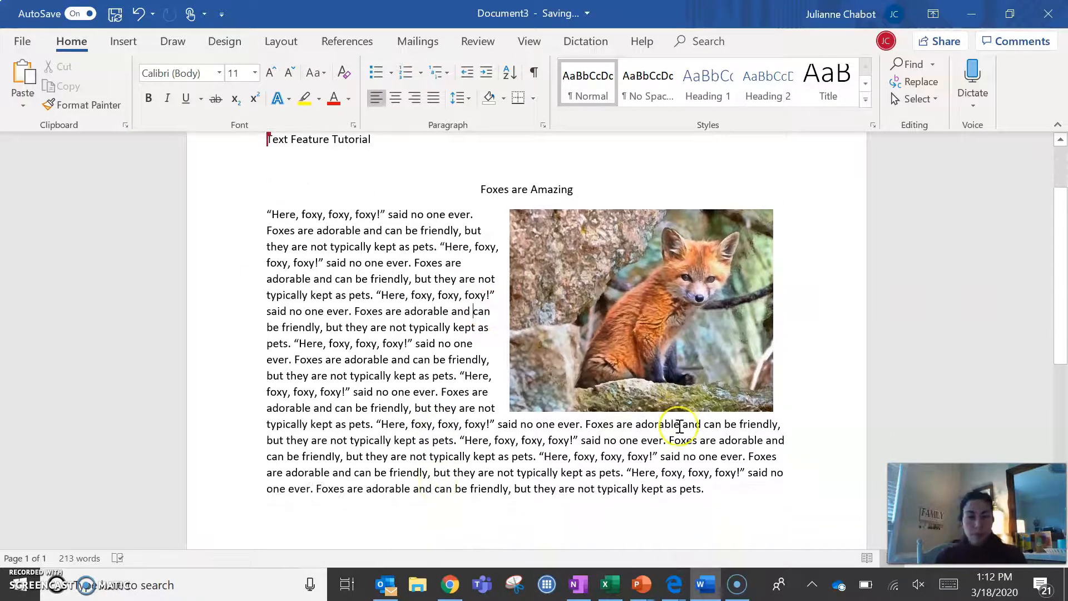
{"action": "left_click", "coordinate": [730, 492]}
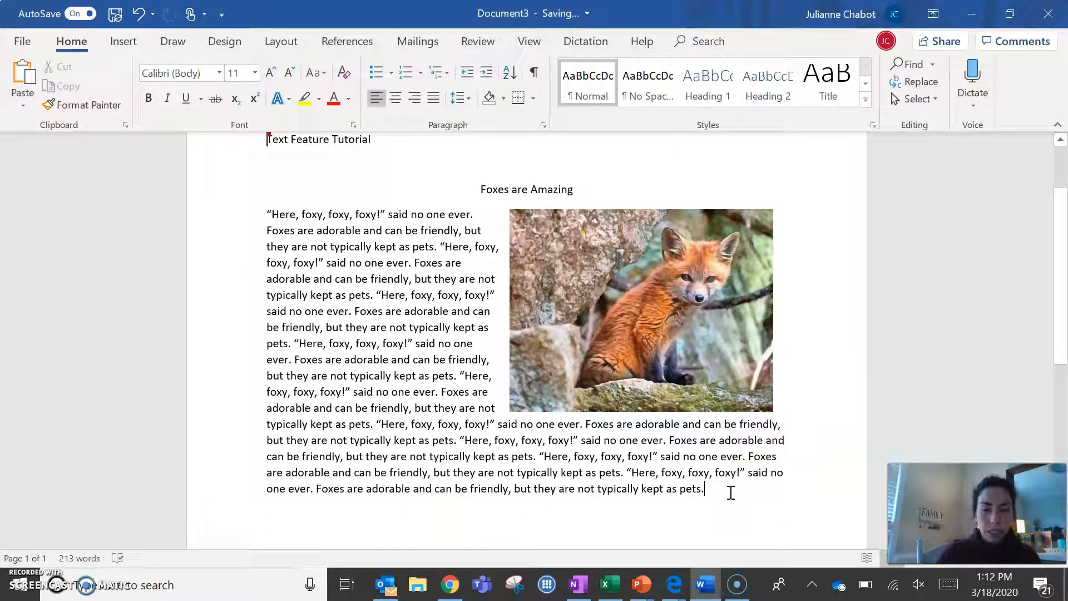
{"action": "key", "text": "Return"}
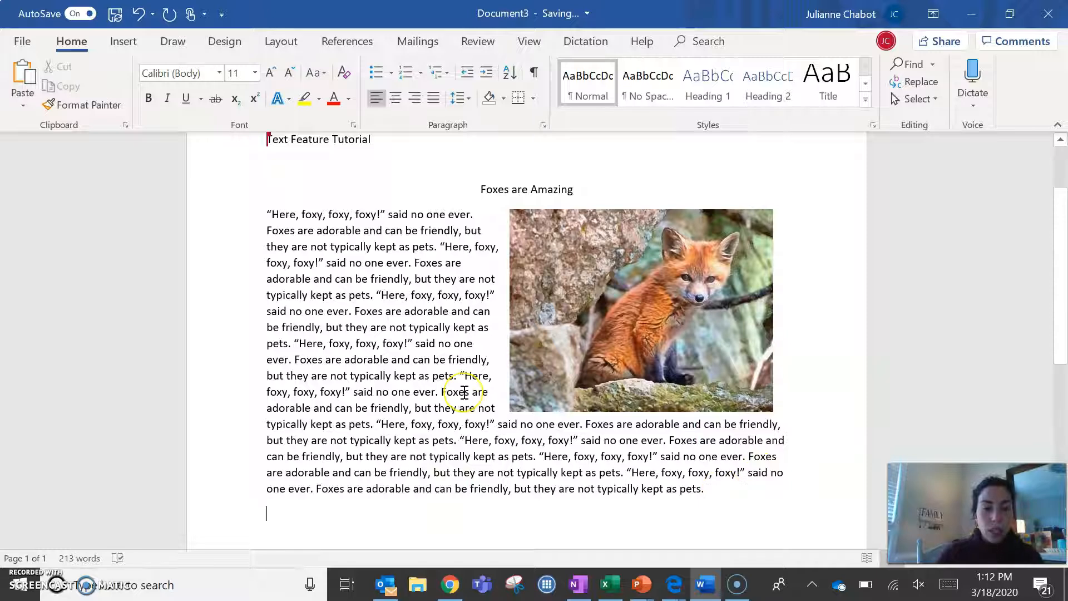
Step: Insert a Simple Text Box below the body paragraph
{"action": "scroll", "coordinate": [464, 383], "scroll_direction": "down", "scroll_amount": 2}
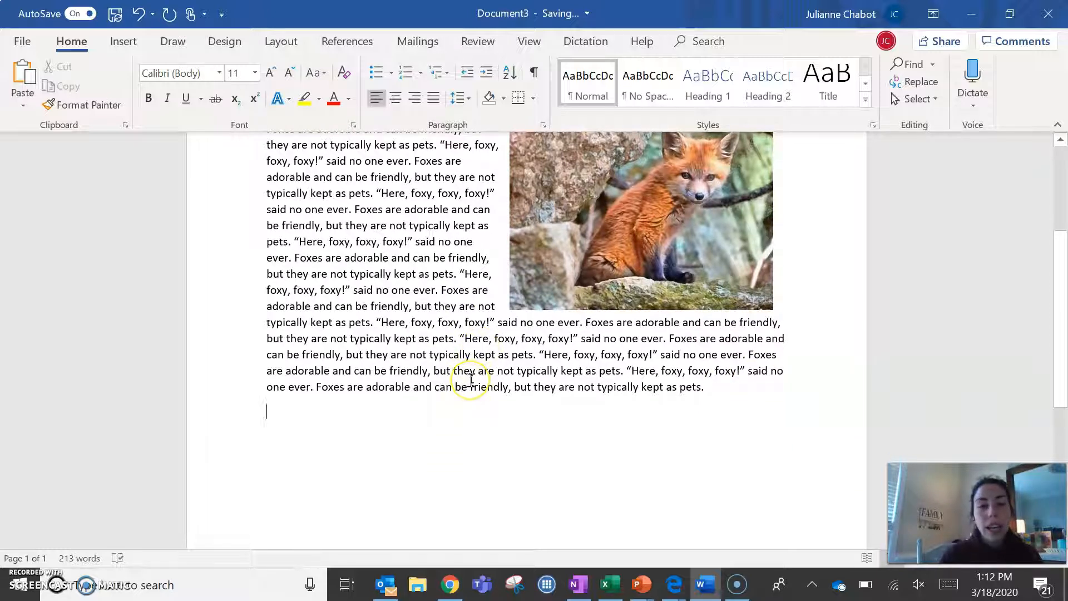
{"action": "scroll", "coordinate": [472, 381], "scroll_direction": "up", "scroll_amount": 1}
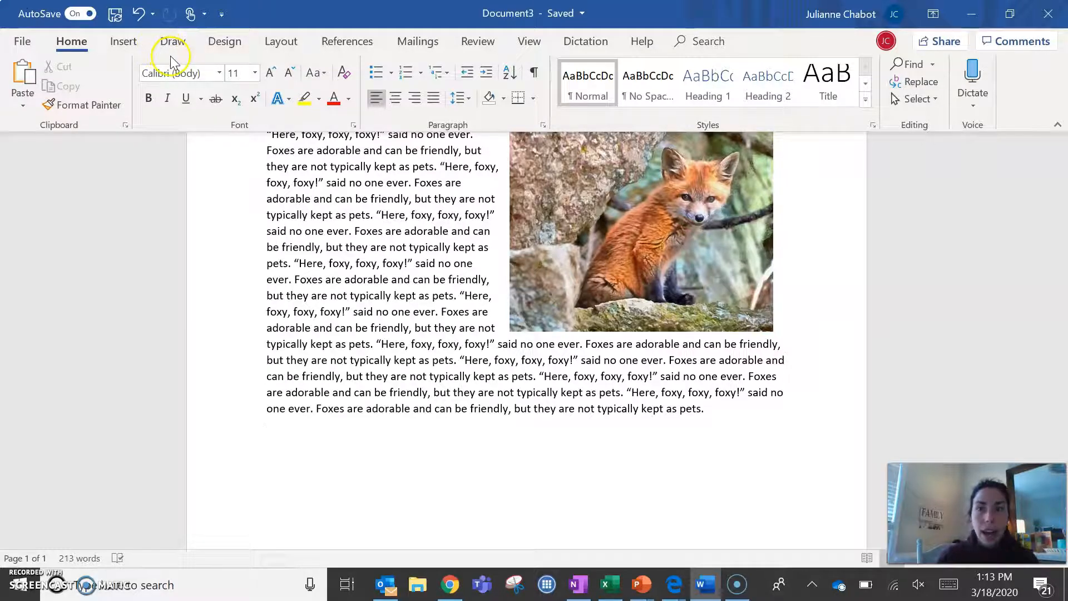
{"action": "left_click", "coordinate": [131, 45]}
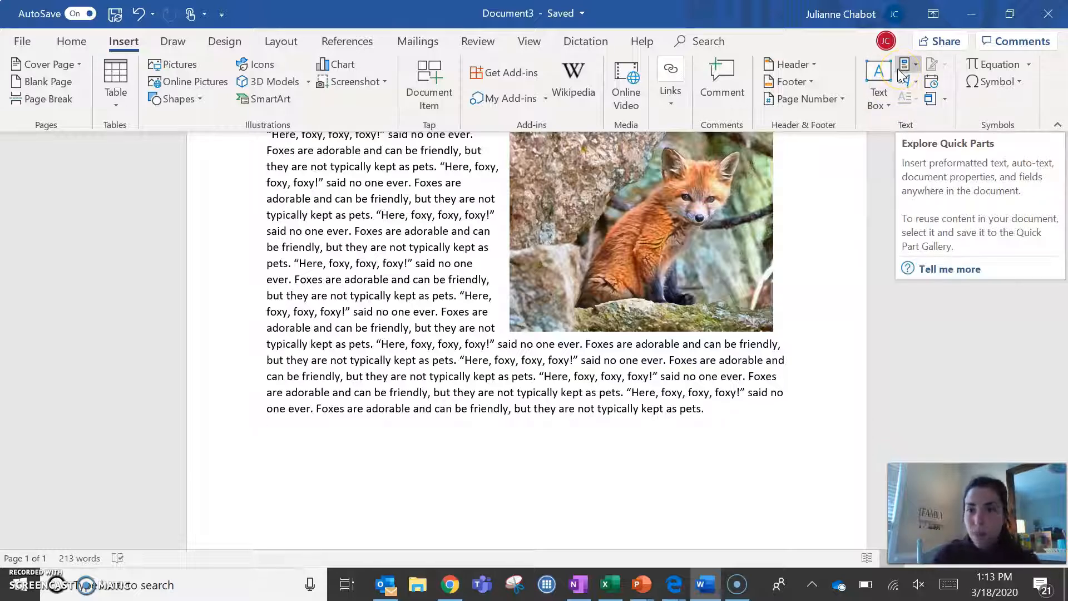
{"action": "left_click", "coordinate": [875, 91]}
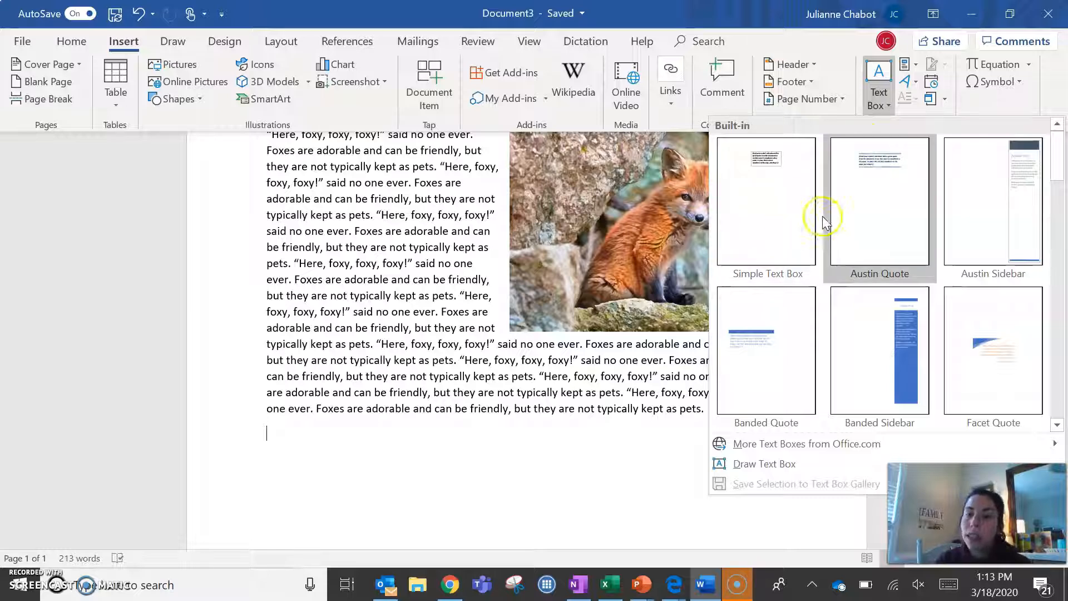
{"action": "scroll", "coordinate": [873, 248], "scroll_direction": "down", "scroll_amount": 3}
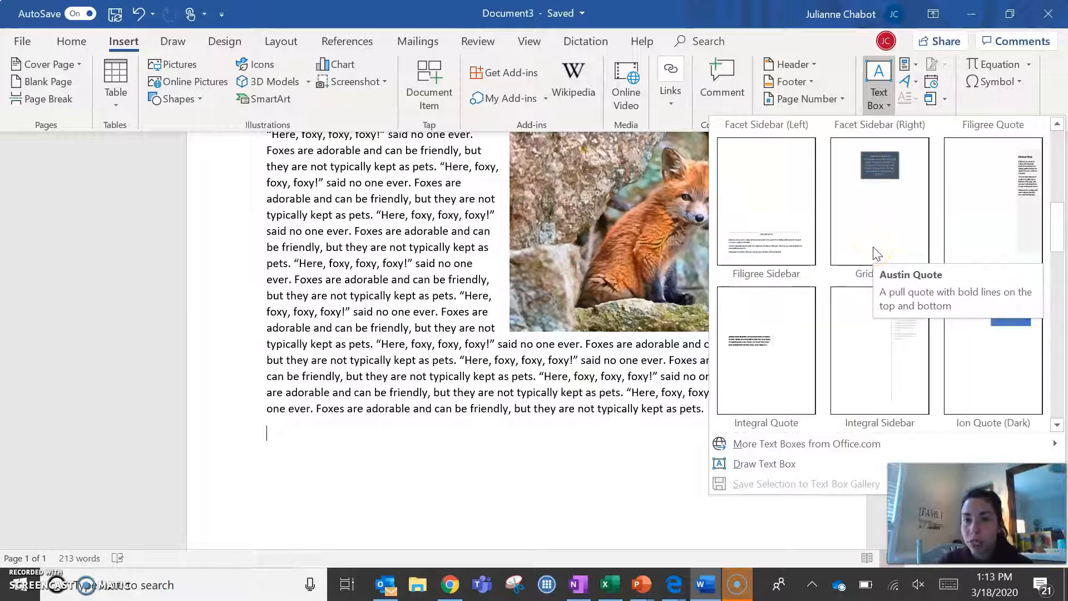
{"action": "scroll", "coordinate": [873, 252], "scroll_direction": "up", "scroll_amount": 3}
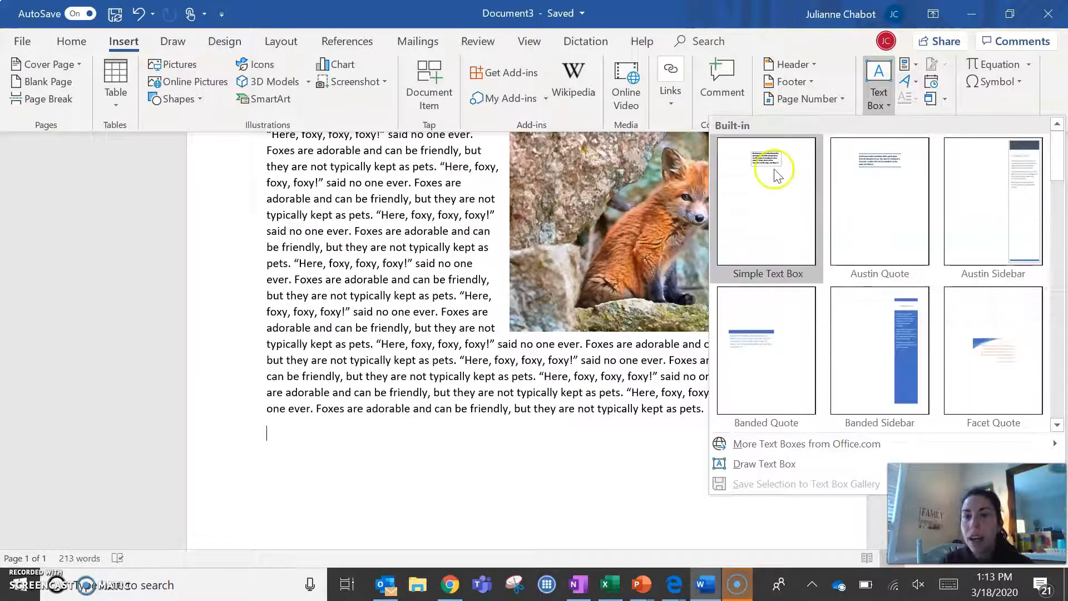
{"action": "left_click", "coordinate": [773, 220]}
Step: Replace the text box placeholder with “Foxes are the greatest animal ever!” and add the speaker's name after a double dash on a second line
{"action": "left_click", "coordinate": [508, 469]}
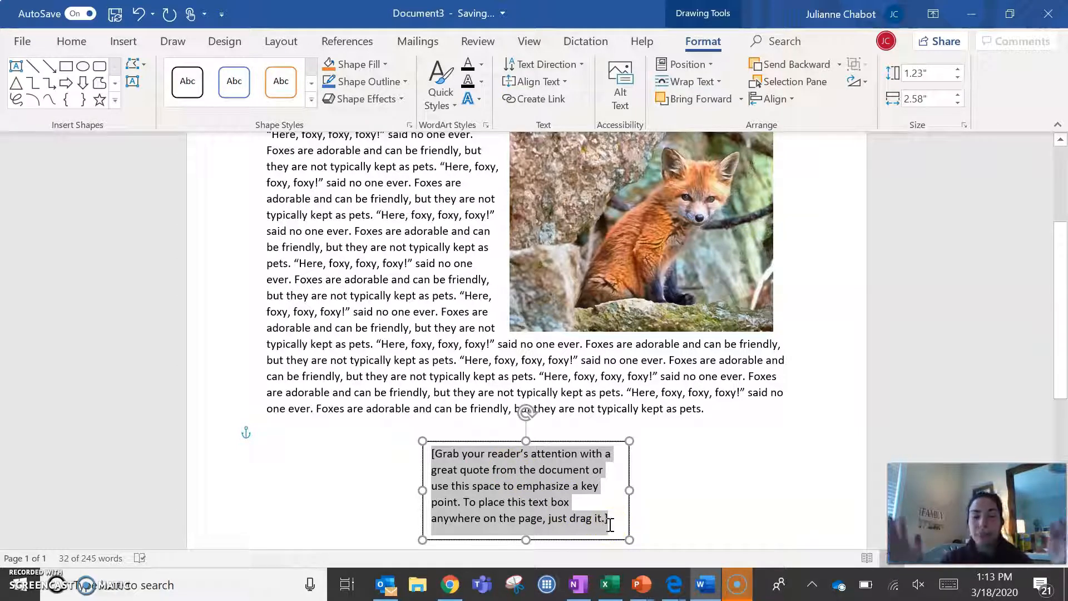
{"action": "type", "text": "\""}
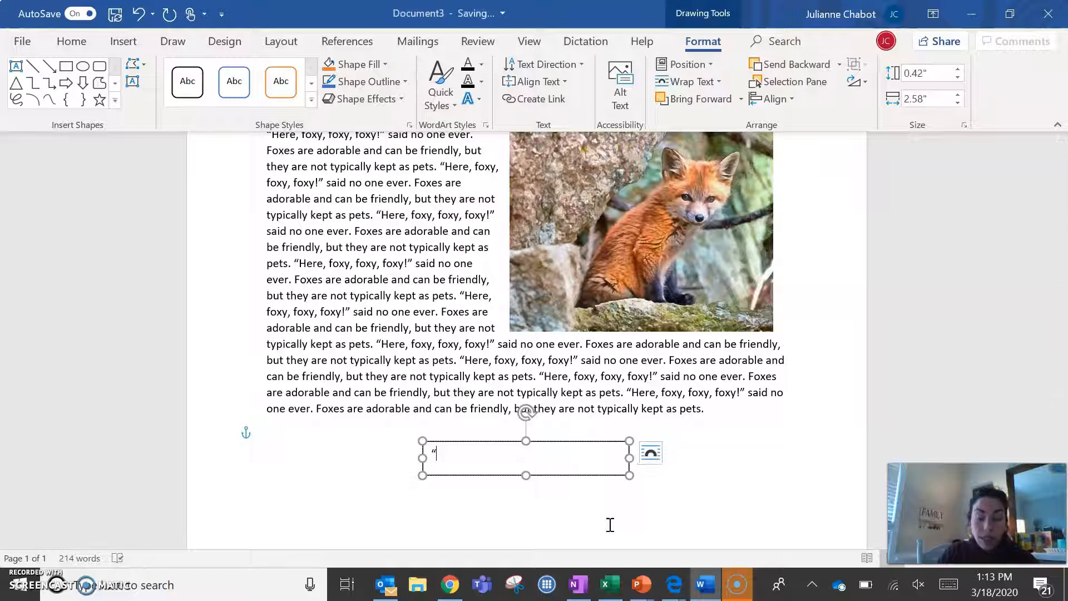
{"action": "type", "text": "Foxes are the greatest animal ever!”"}
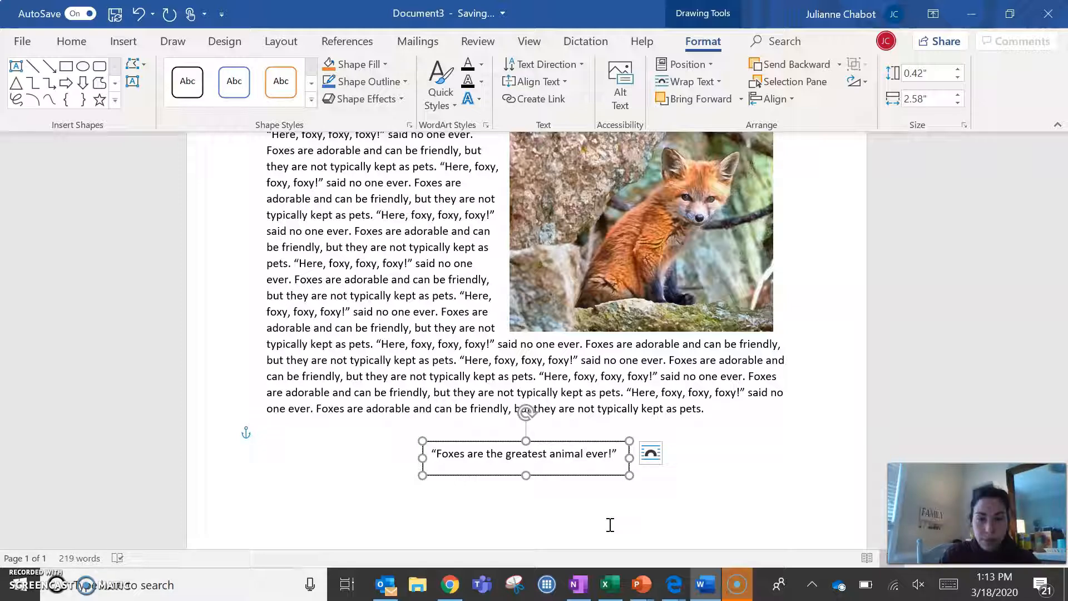
{"action": "key", "text": "Return"}
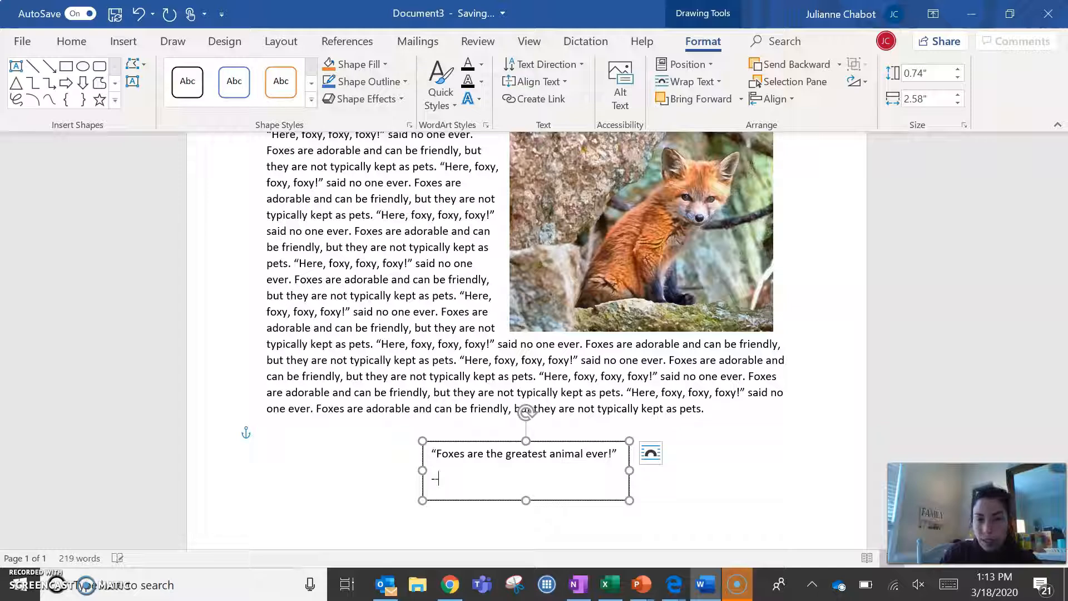
{"action": "type", "text": "--MRs. Chabot"}
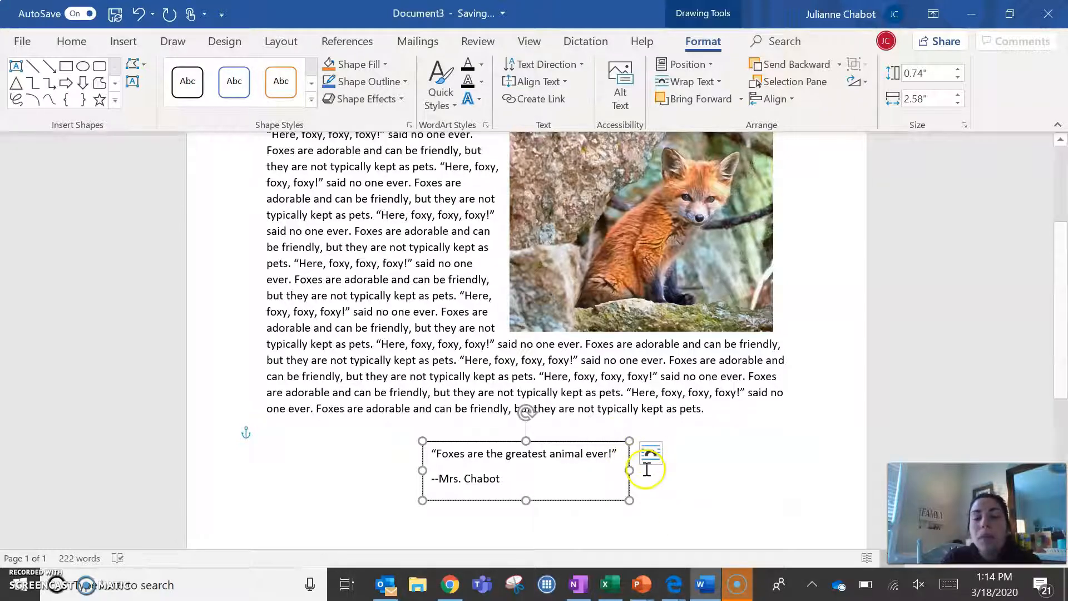
Step: Keep the quote text box on Square text wrapping and move it to the left margin inside the lower part of the paragraph
{"action": "left_click", "coordinate": [655, 457]}
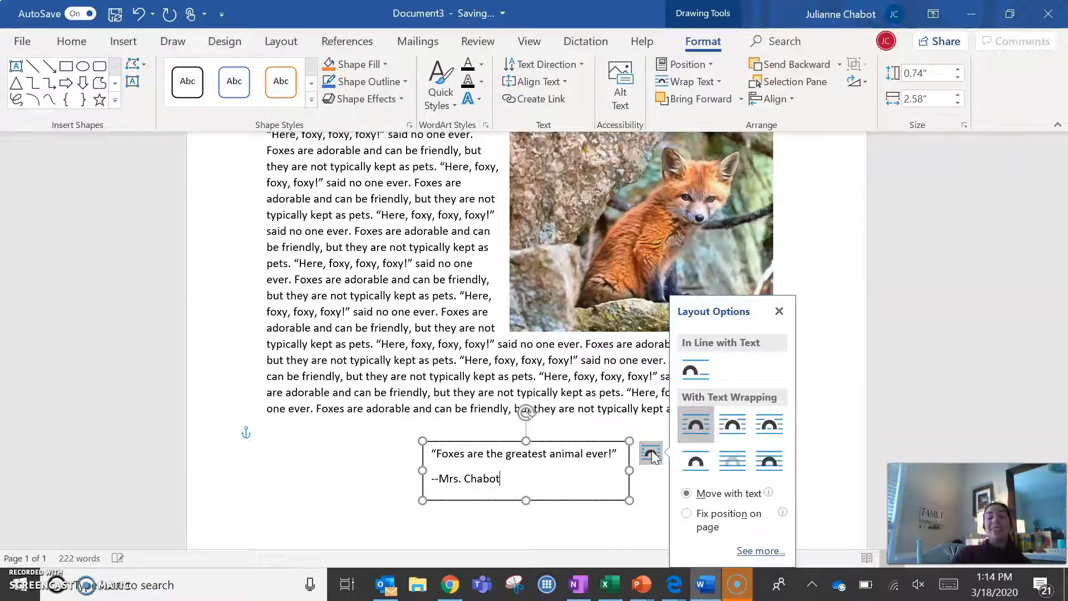
{"action": "left_click", "coordinate": [707, 435]}
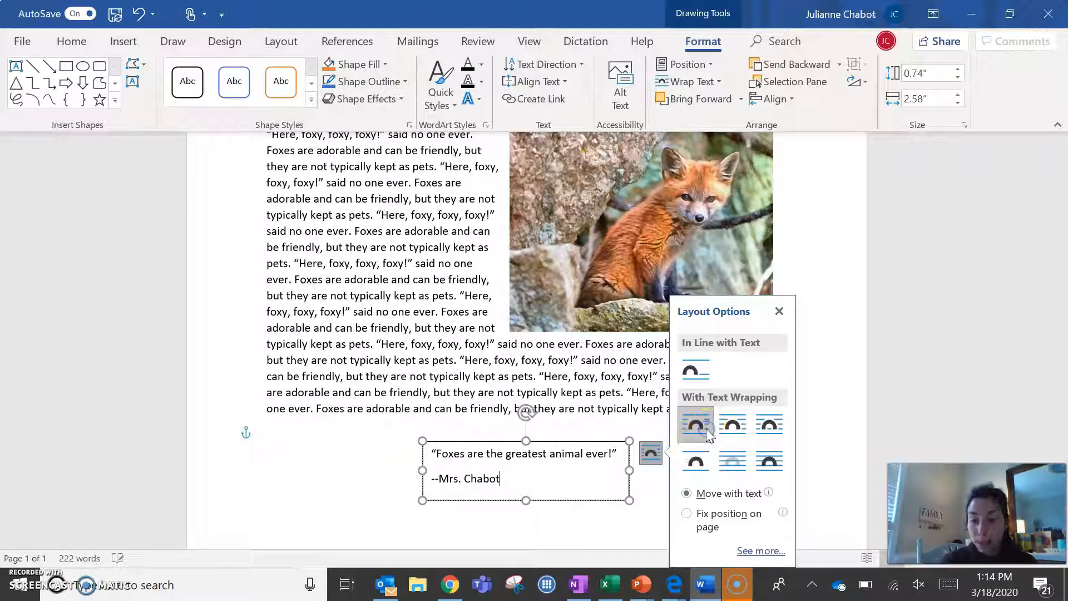
{"action": "left_click", "coordinate": [635, 427]}
{"action": "left_click_drag", "start_coordinate": [590, 445], "coordinate": [435, 364]}
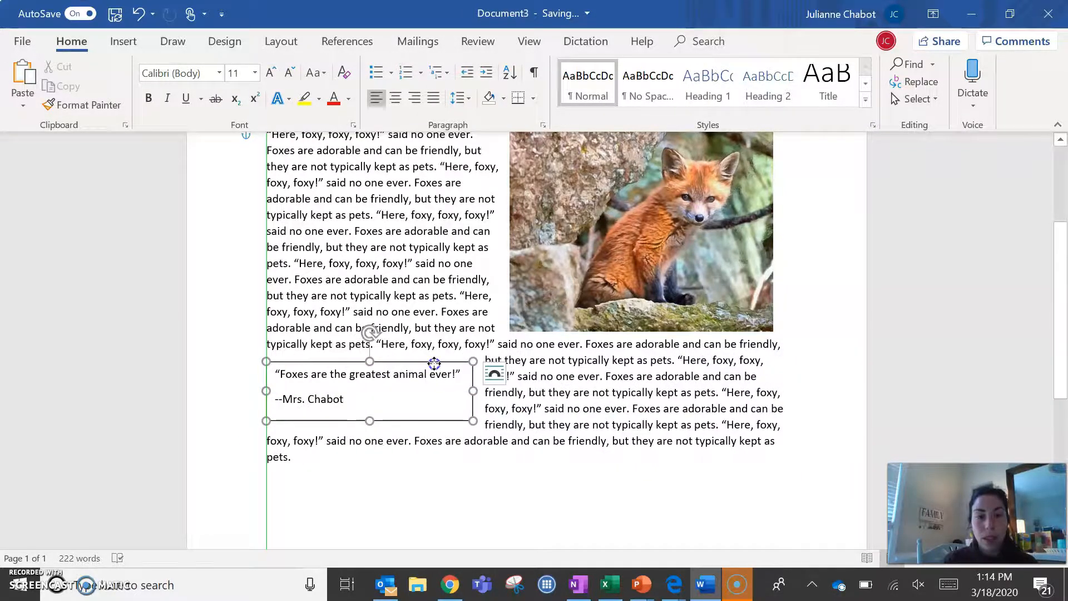
{"action": "left_click", "coordinate": [525, 517]}
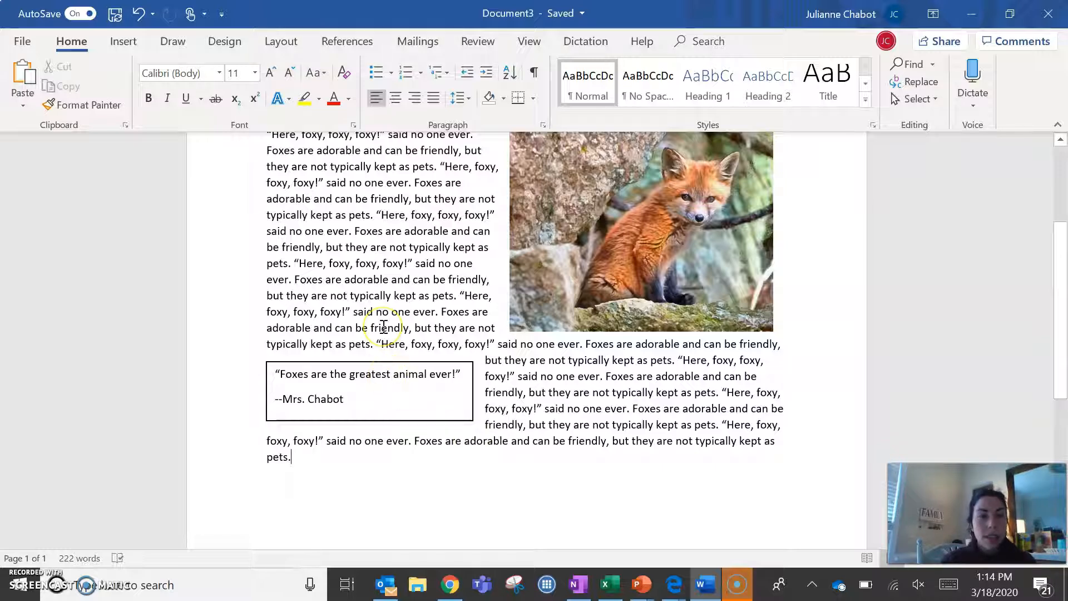
Step: Make the word "adorable" bold in the paragraph text beside the quote box
{"action": "scroll", "coordinate": [384, 327], "scroll_direction": "up", "scroll_amount": 3}
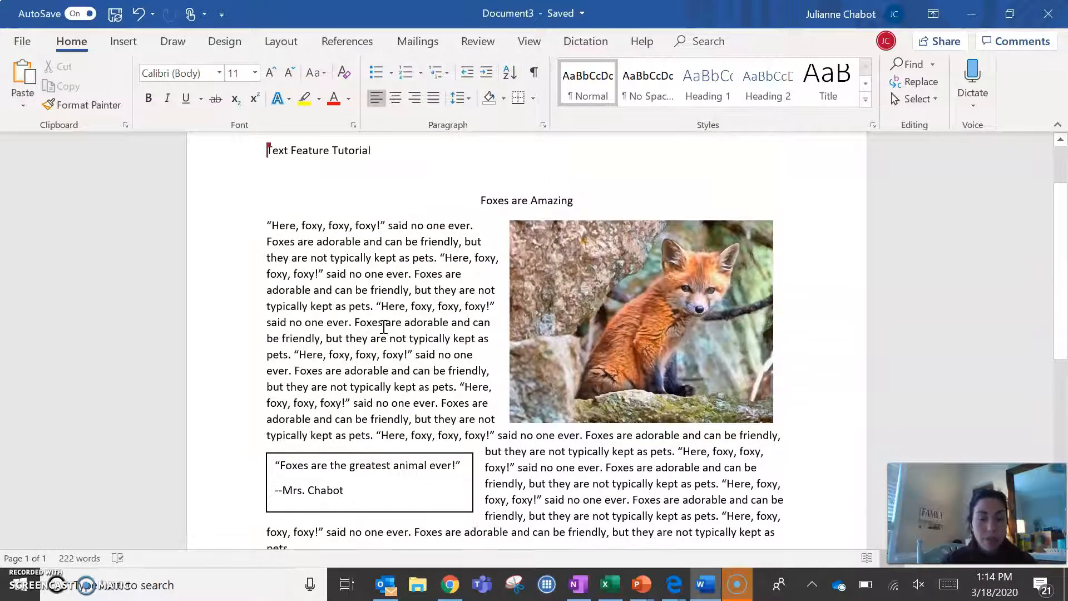
{"action": "scroll", "coordinate": [384, 327], "scroll_direction": "up", "scroll_amount": 1}
{"action": "scroll", "coordinate": [384, 328], "scroll_direction": "down", "scroll_amount": 2}
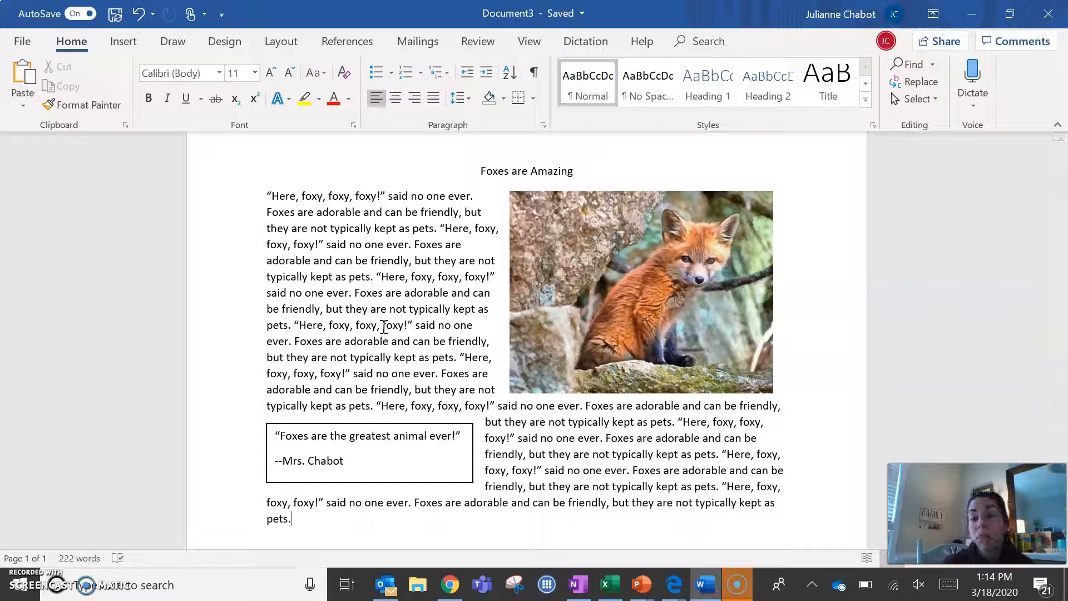
{"action": "scroll", "coordinate": [539, 442], "scroll_direction": "down", "scroll_amount": 1}
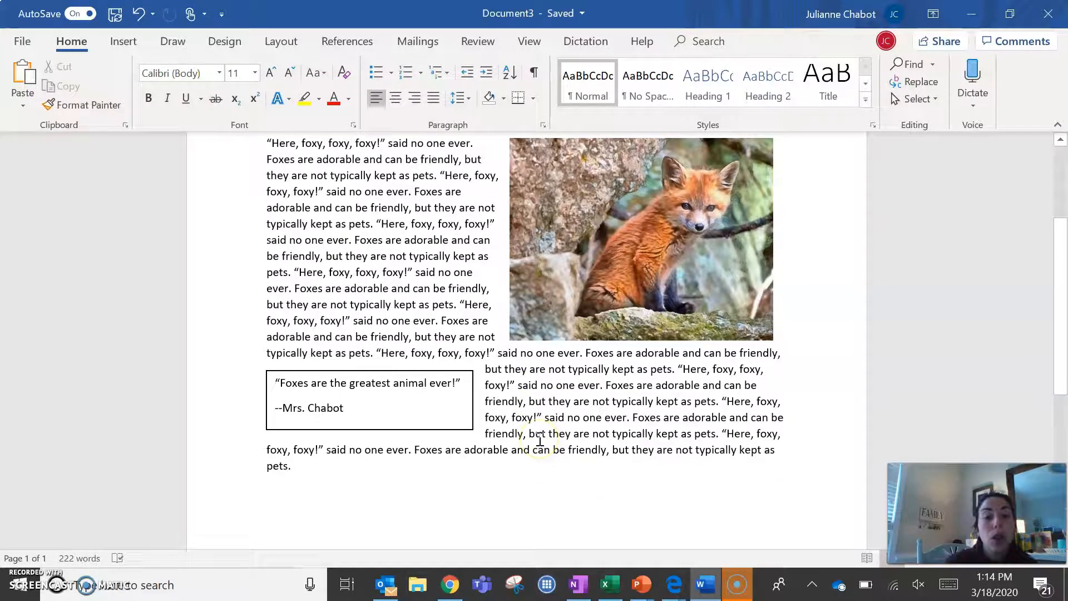
{"action": "scroll", "coordinate": [538, 442], "scroll_direction": "down", "scroll_amount": 1}
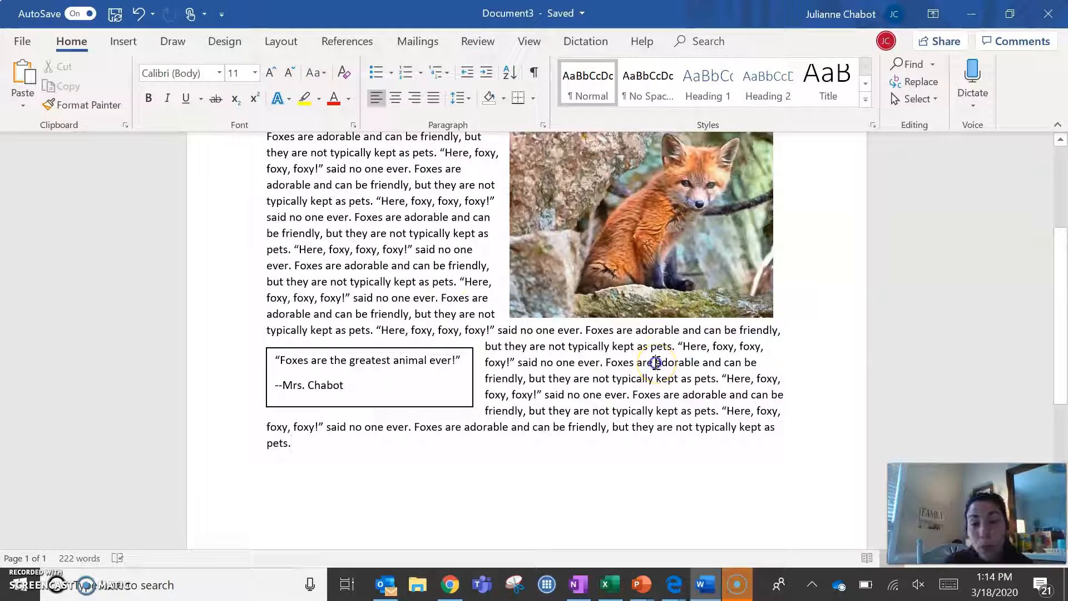
{"action": "left_click_drag", "start_coordinate": [660, 362], "coordinate": [700, 362]}
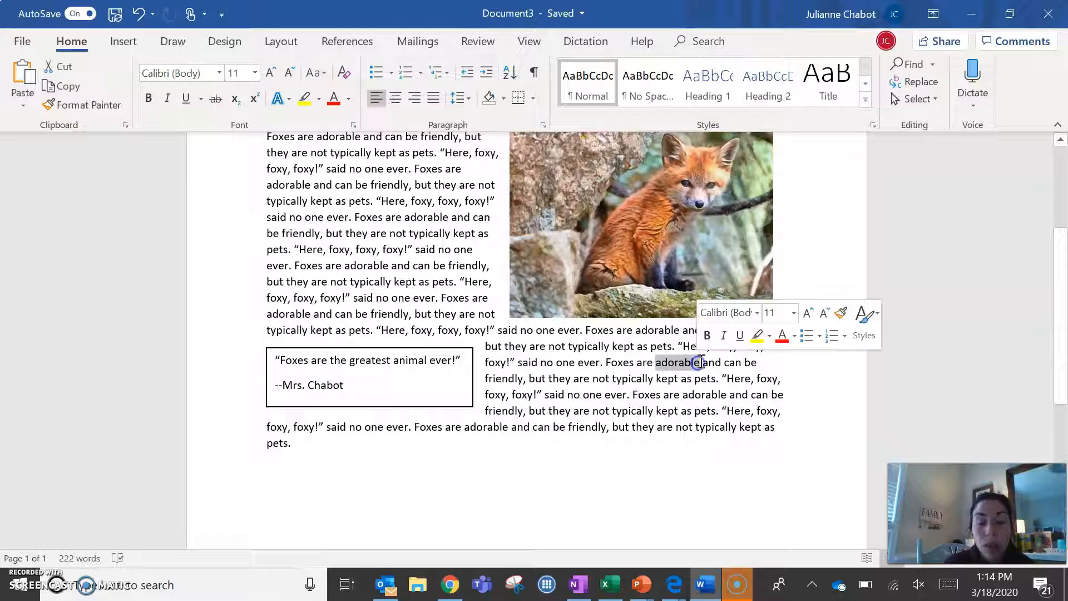
{"action": "left_click", "coordinate": [674, 367]}
{"action": "double_click", "coordinate": [679, 367]}
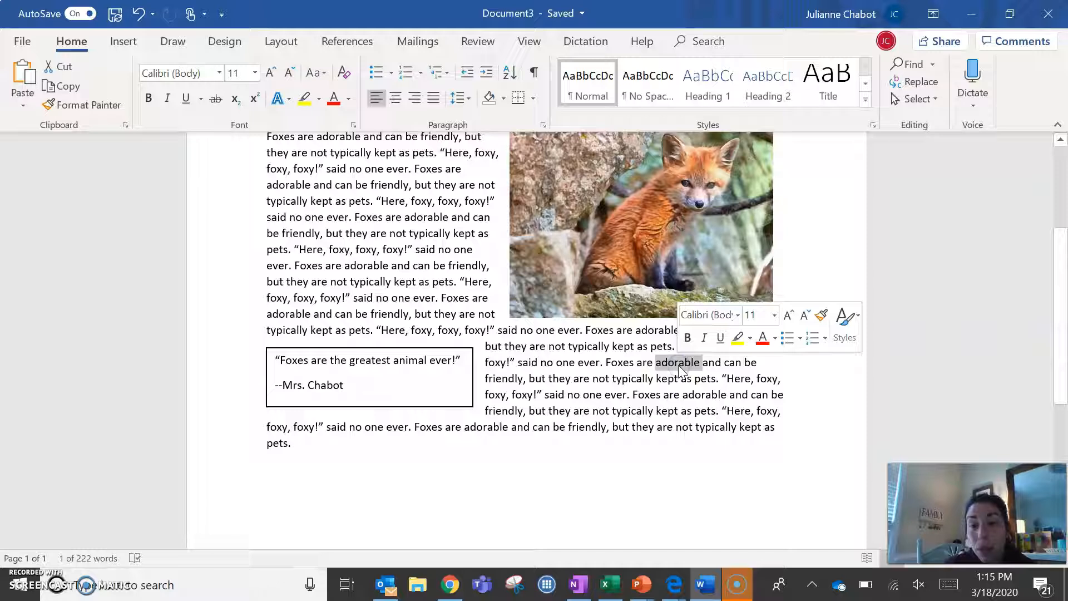
{"action": "left_click", "coordinate": [688, 337]}
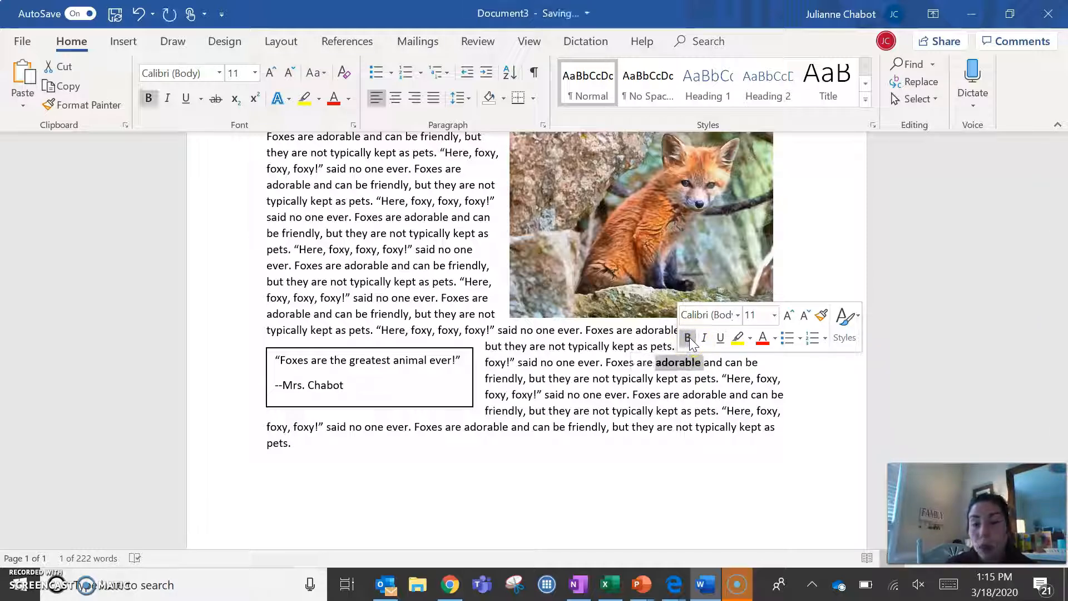
{"action": "left_click", "coordinate": [695, 381]}
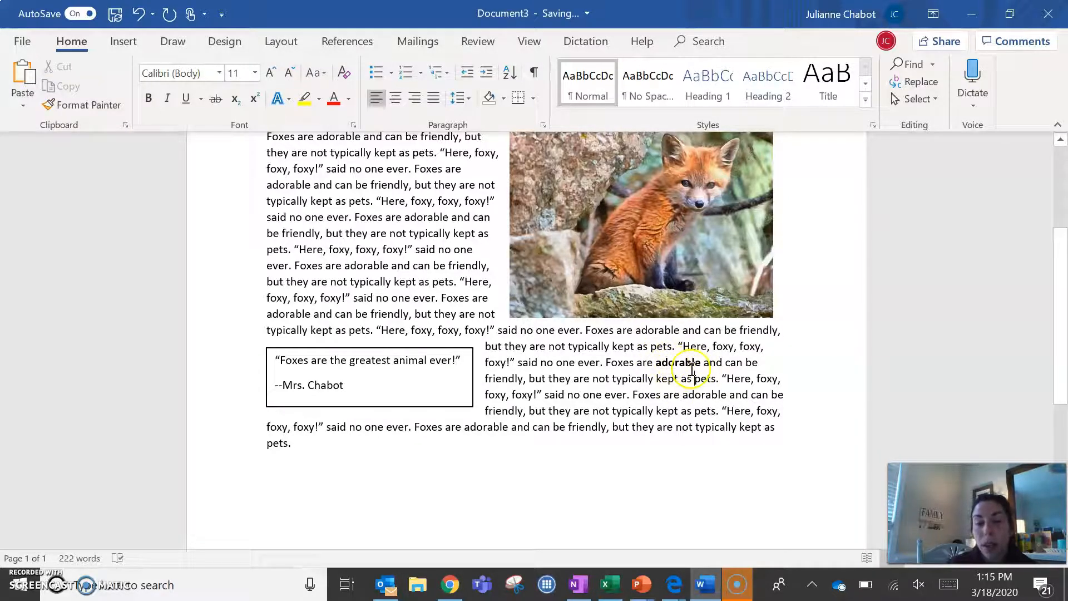
Step: Add empty lines after the end of the article until the cursor reaches a second page
{"action": "scroll", "coordinate": [649, 375], "scroll_direction": "down", "scroll_amount": 2}
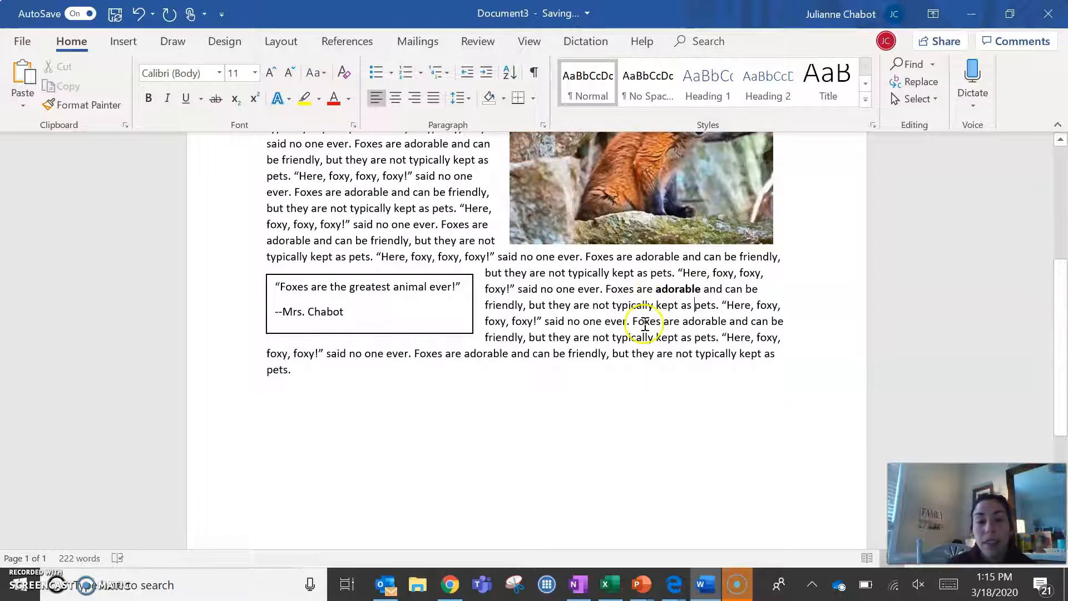
{"action": "scroll", "coordinate": [645, 334], "scroll_direction": "down", "scroll_amount": 2}
{"action": "left_click", "coordinate": [424, 311]}
{"action": "key", "text": "Return"}
{"action": "key", "text": "Return"}
{"action": "key", "text": "Return"}
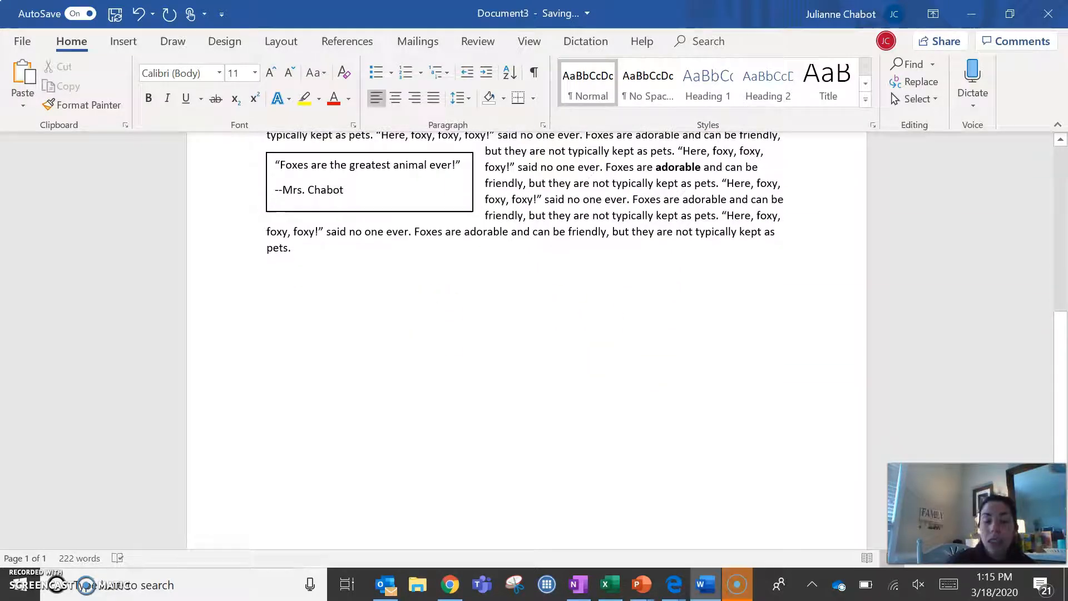
{"action": "key", "text": "Return"}
{"action": "key", "text": "Return"}
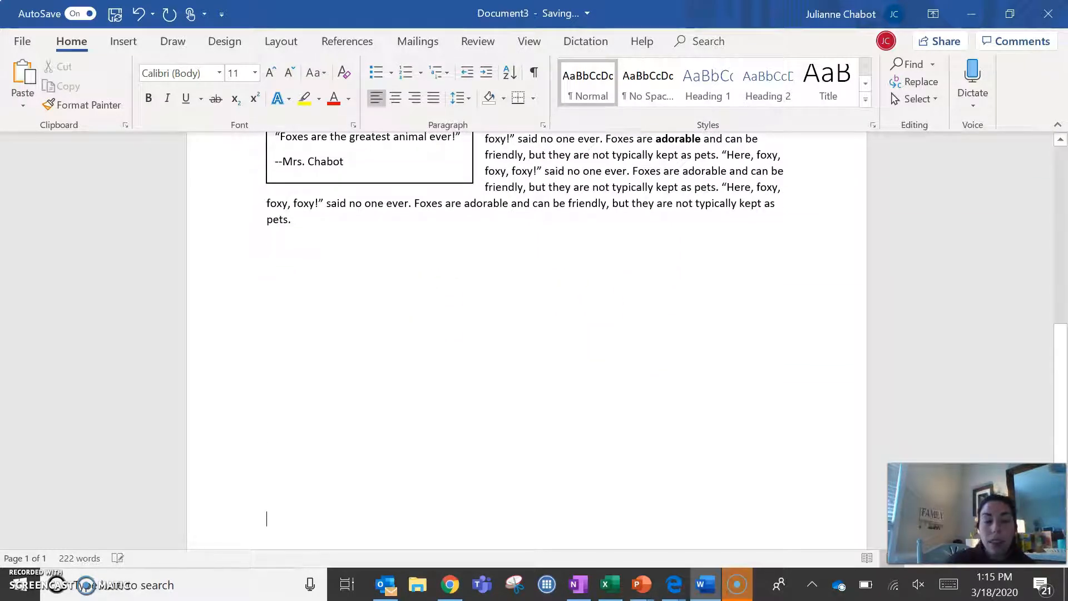
{"action": "key", "text": "Return"}
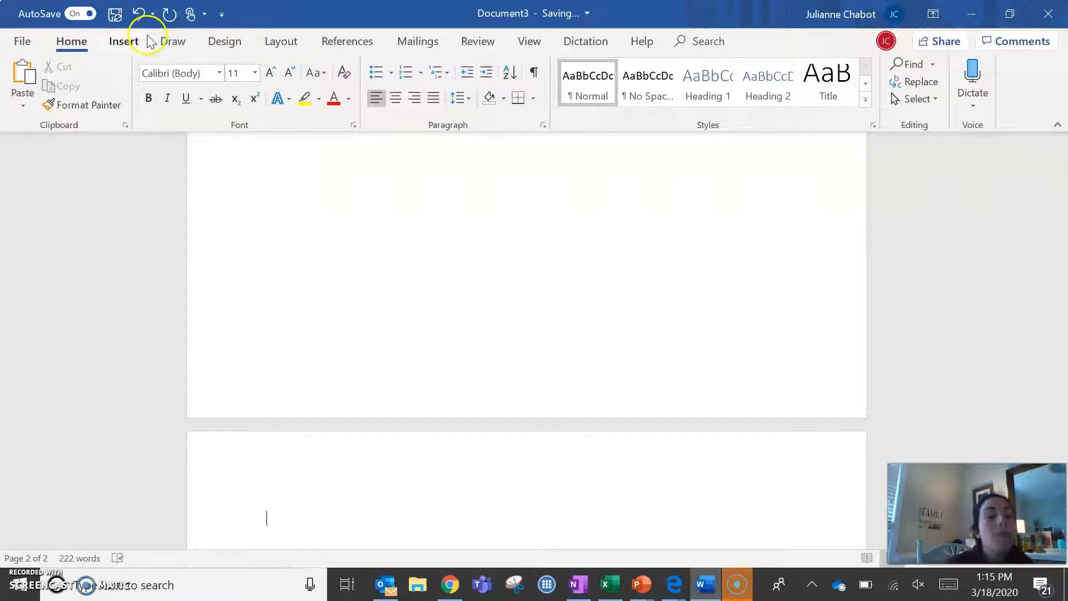
Step: Add the centered heading "Glossary" on the second page, followed by a new line
{"action": "left_click", "coordinate": [398, 99]}
{"action": "type", "text": "Glossary"}
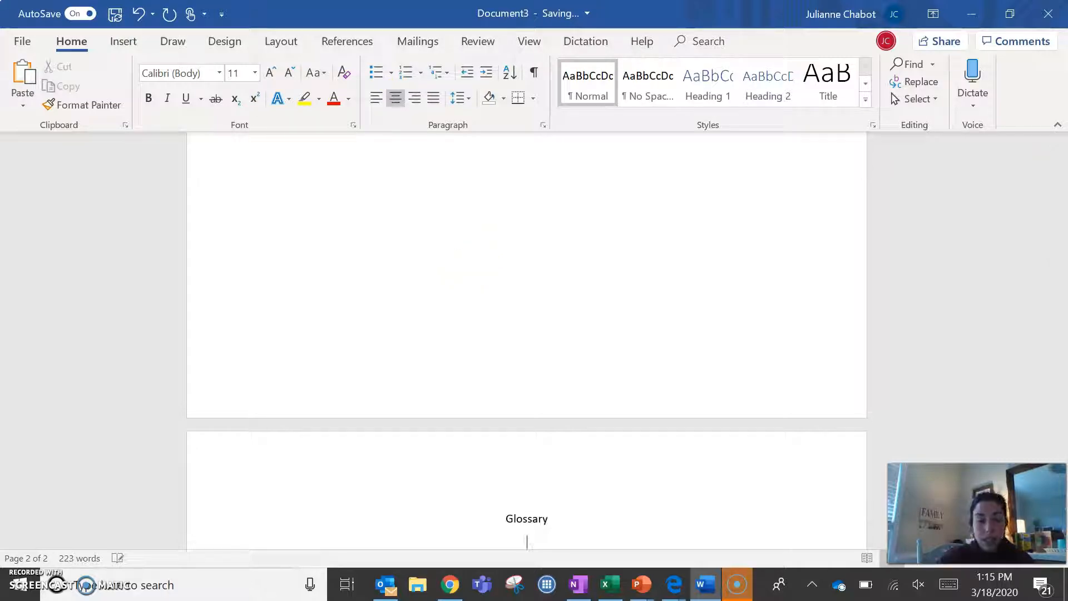
{"action": "key", "text": "Return"}
Step: Enlarge the Glossary heading's font by four size increments
{"action": "scroll", "coordinate": [756, 357], "scroll_direction": "down", "scroll_amount": 3}
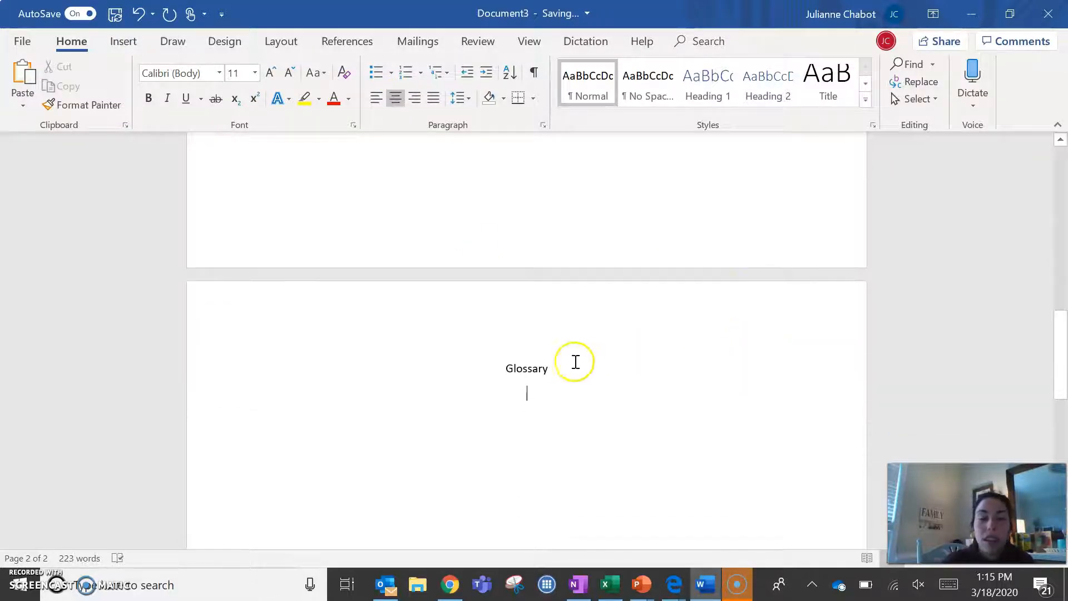
{"action": "left_click_drag", "start_coordinate": [560, 368], "coordinate": [498, 367]}
{"action": "left_click", "coordinate": [610, 310]}
{"action": "left_click", "coordinate": [609, 310]}
{"action": "left_click", "coordinate": [609, 310]}
{"action": "left_click", "coordinate": [609, 310]}
{"action": "left_click", "coordinate": [558, 410]}
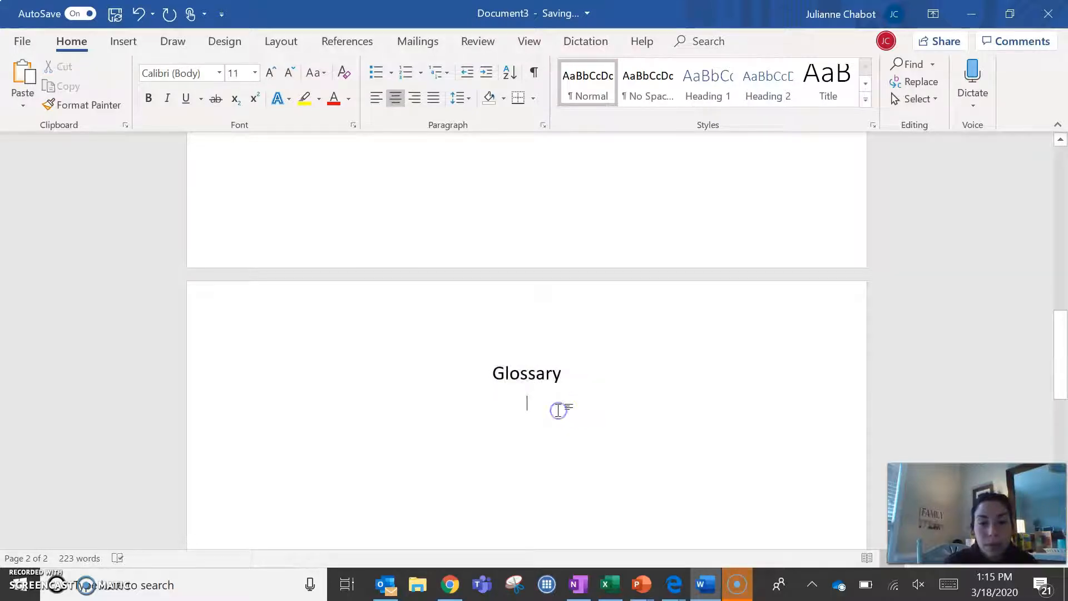
Step: Start a left-aligned glossary entry reading "Adorable-" below the Glossary heading
{"action": "left_click", "coordinate": [394, 97]}
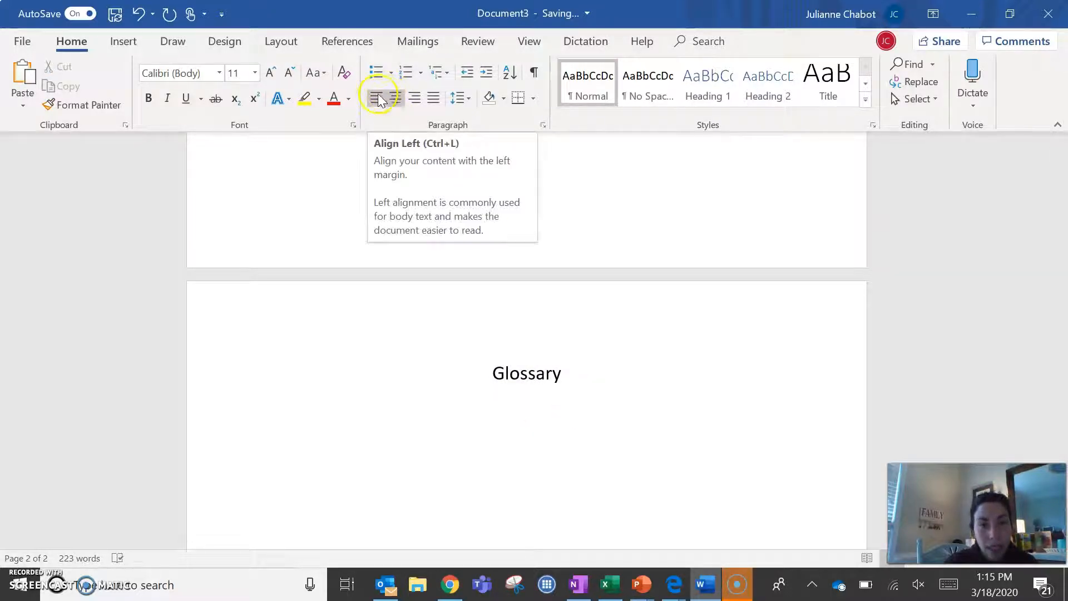
{"action": "left_click", "coordinate": [376, 100]}
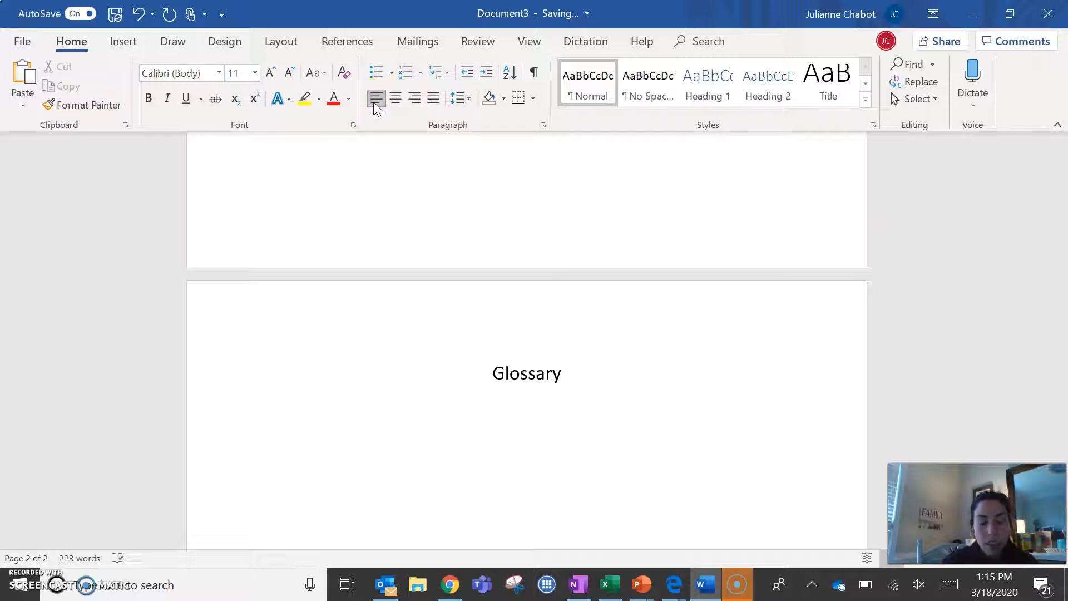
{"action": "type", "text": "Ador"}
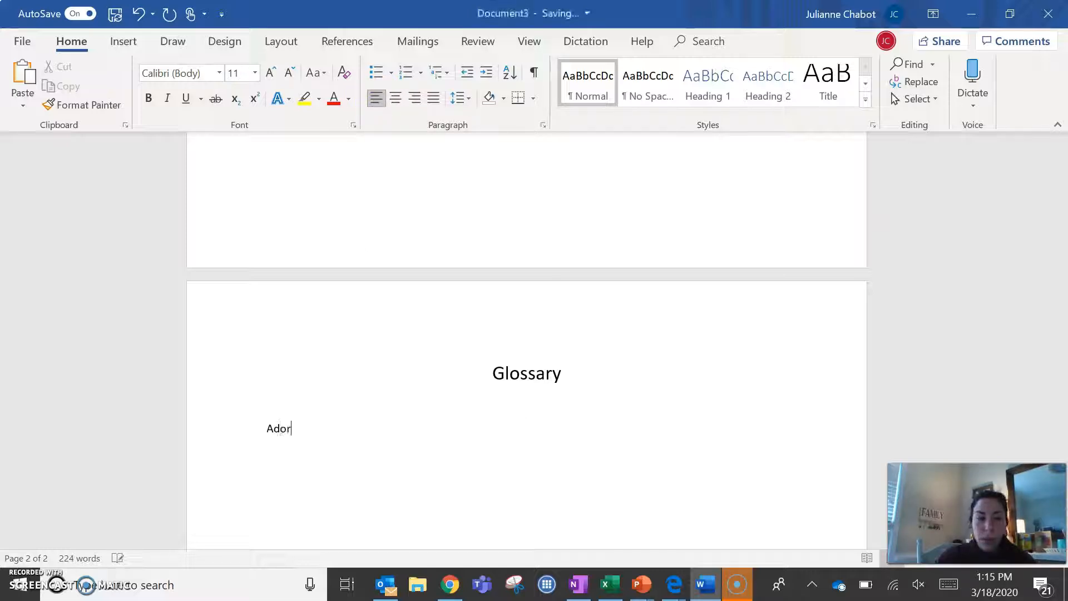
{"action": "type", "text": "able-"}
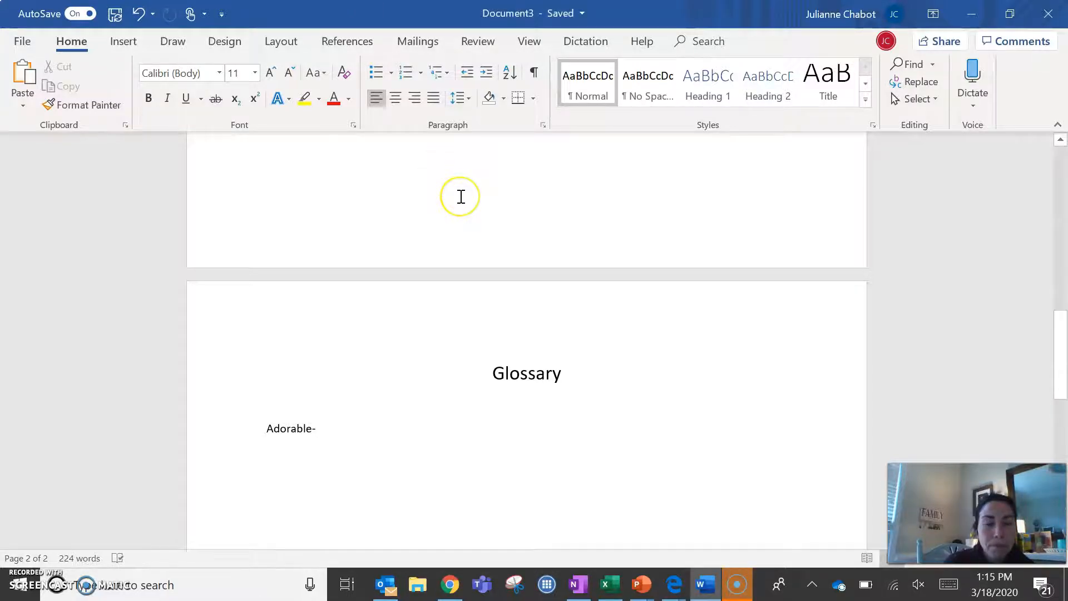
{"action": "scroll", "coordinate": [461, 196], "scroll_direction": "up", "scroll_amount": 10}
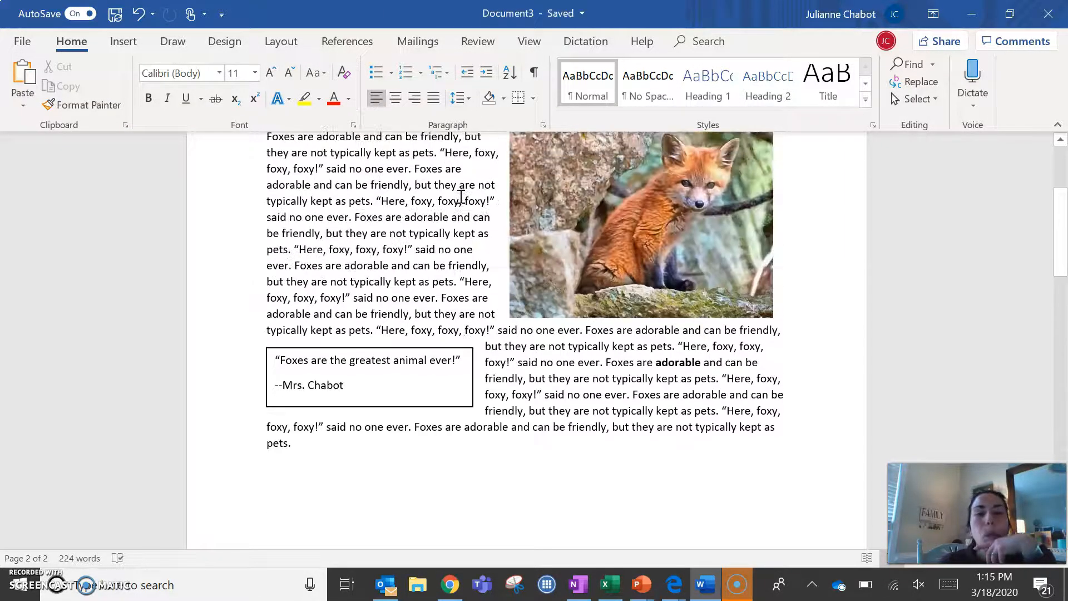
Step: Place the cursor at the end of the article's last sentence and search the online 3D models for "fox"
{"action": "scroll", "coordinate": [461, 196], "scroll_direction": "up", "scroll_amount": 2}
{"action": "scroll", "coordinate": [498, 356], "scroll_direction": "down", "scroll_amount": 2}
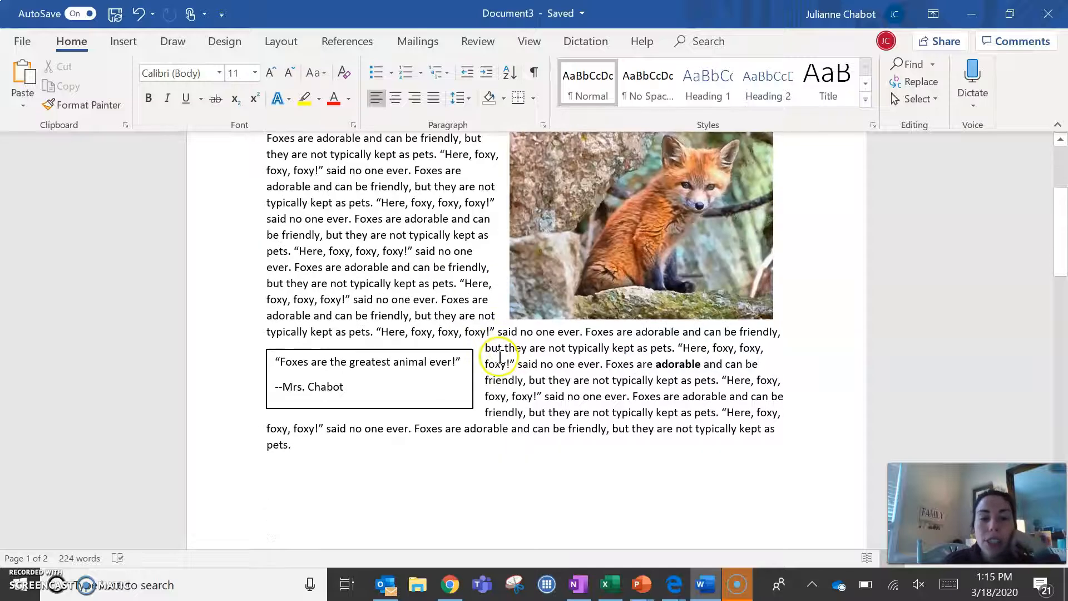
{"action": "left_click", "coordinate": [313, 454]}
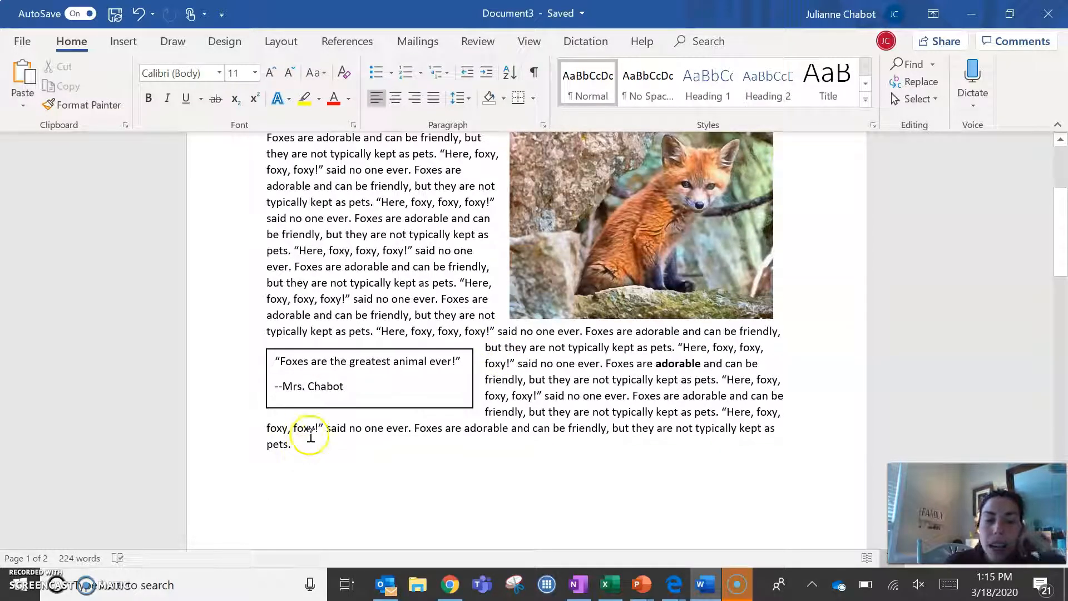
{"action": "left_click", "coordinate": [125, 44]}
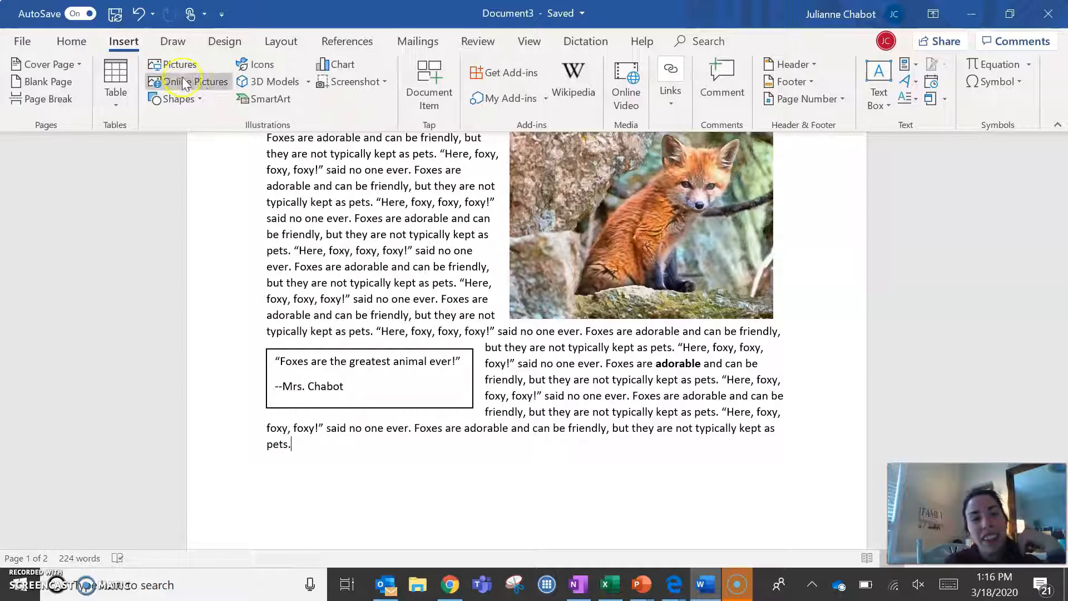
{"action": "left_click", "coordinate": [259, 103]}
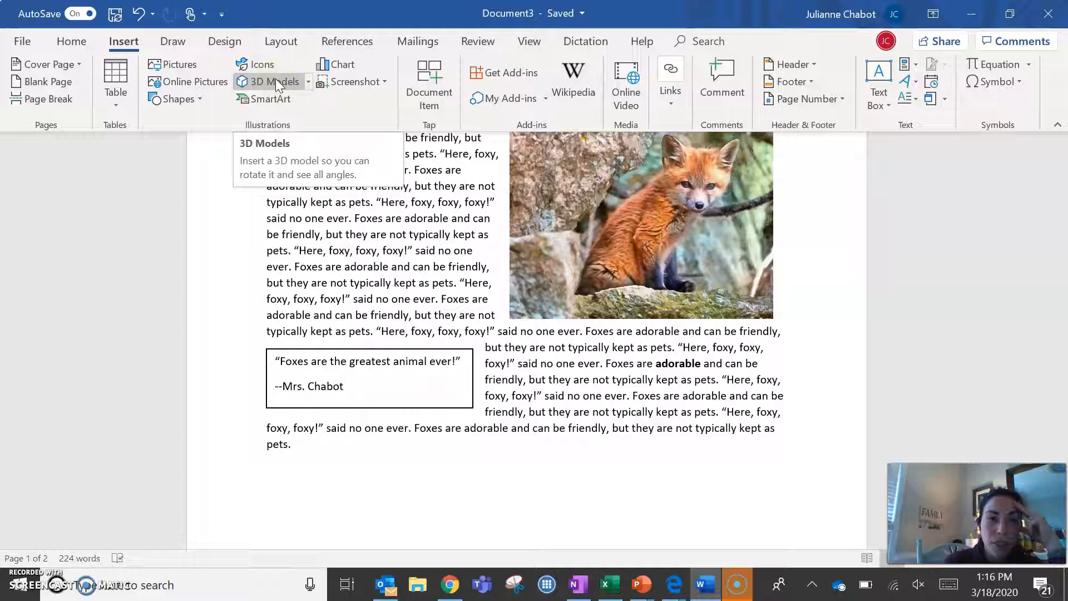
{"action": "left_click", "coordinate": [274, 84]}
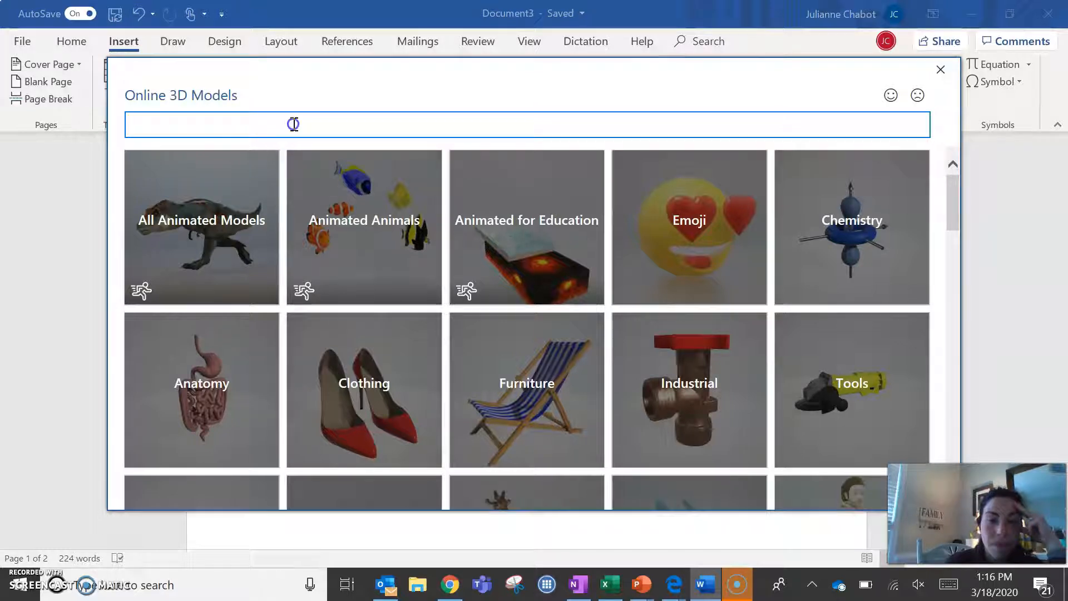
{"action": "type", "text": "x"}
{"action": "key", "text": "Return"}
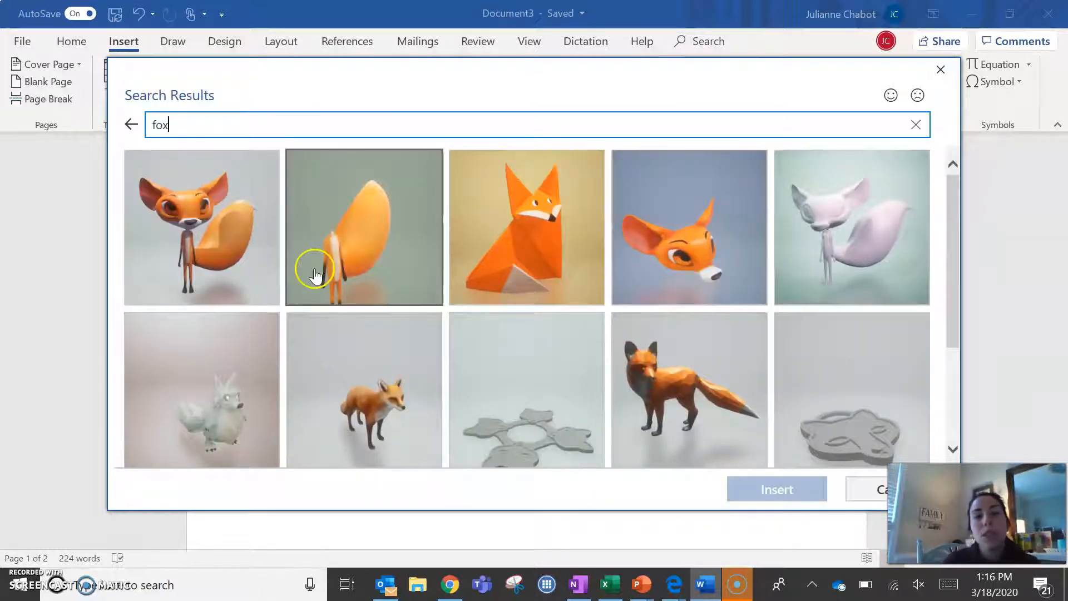
Step: Insert the realistic small standing fox 3D model and rotate it to an angled side view with its head facing right
{"action": "scroll", "coordinate": [312, 306], "scroll_direction": "down", "scroll_amount": 1}
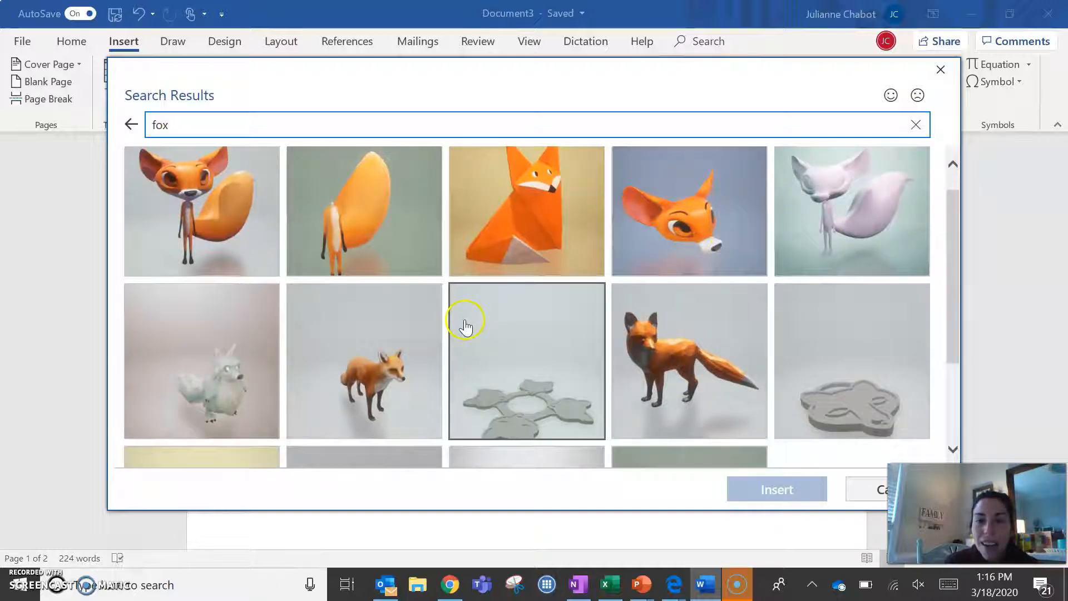
{"action": "left_click", "coordinate": [378, 352]}
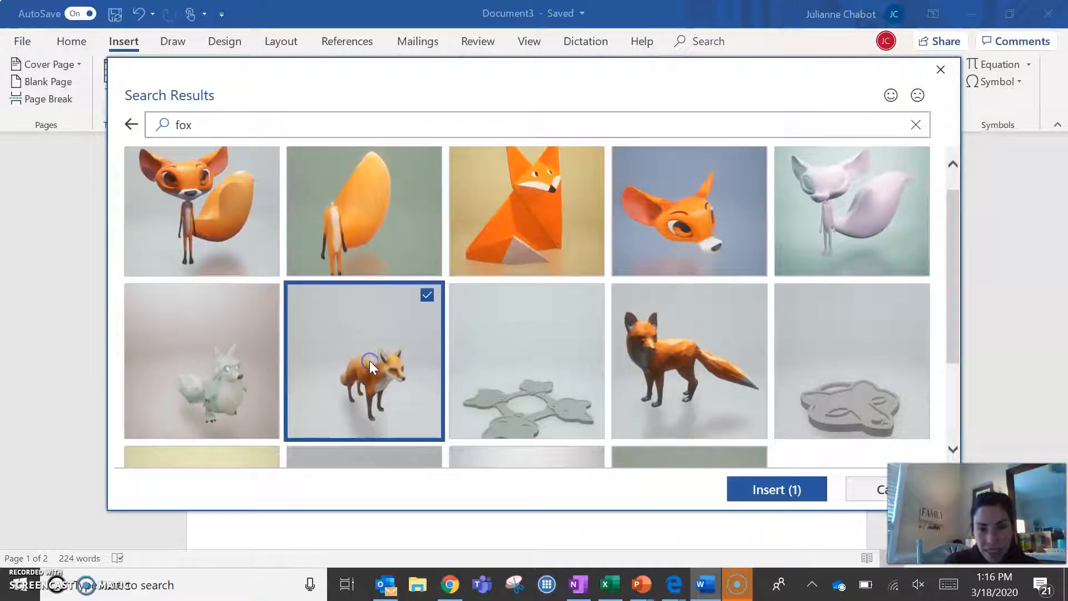
{"action": "left_click", "coordinate": [768, 487]}
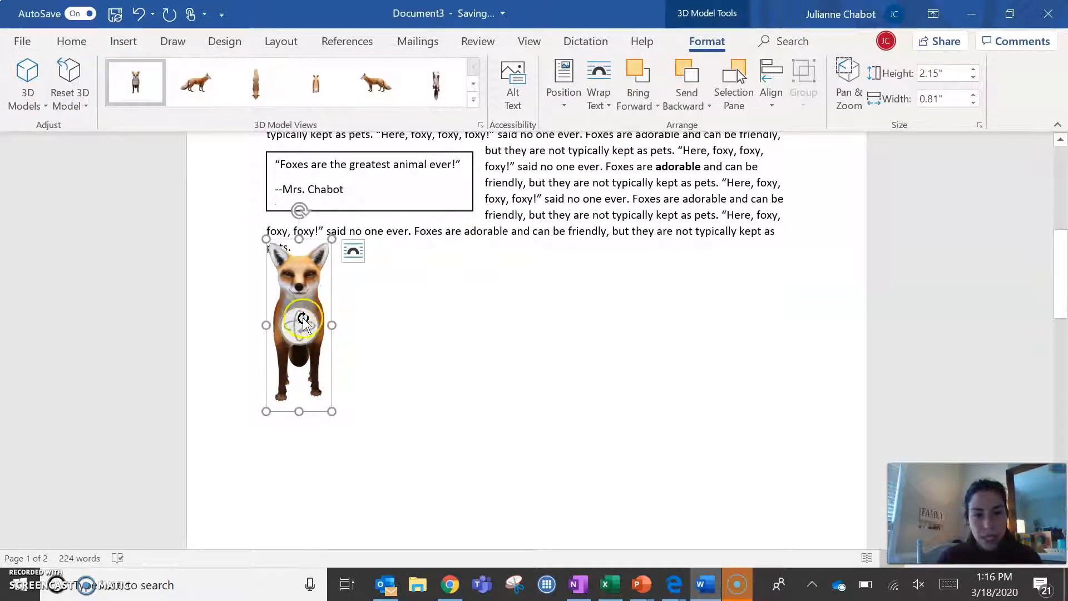
{"action": "left_click_drag", "start_coordinate": [304, 332], "coordinate": [393, 341]}
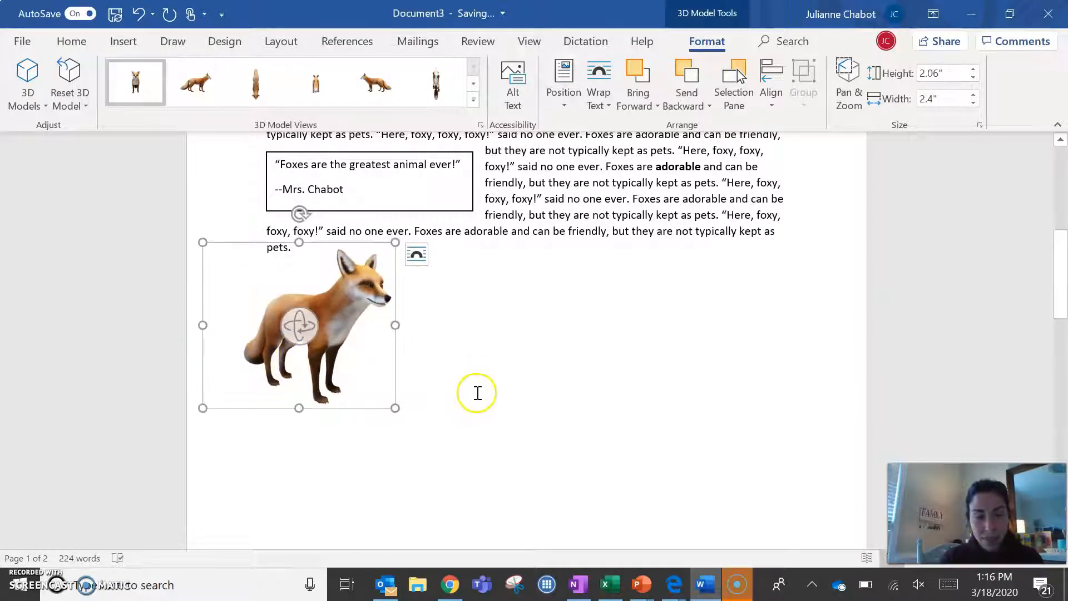
Step: Set the fox model's text wrapping to Square and move it beside the article's right margin, below the fox photo
{"action": "left_click", "coordinate": [419, 254]}
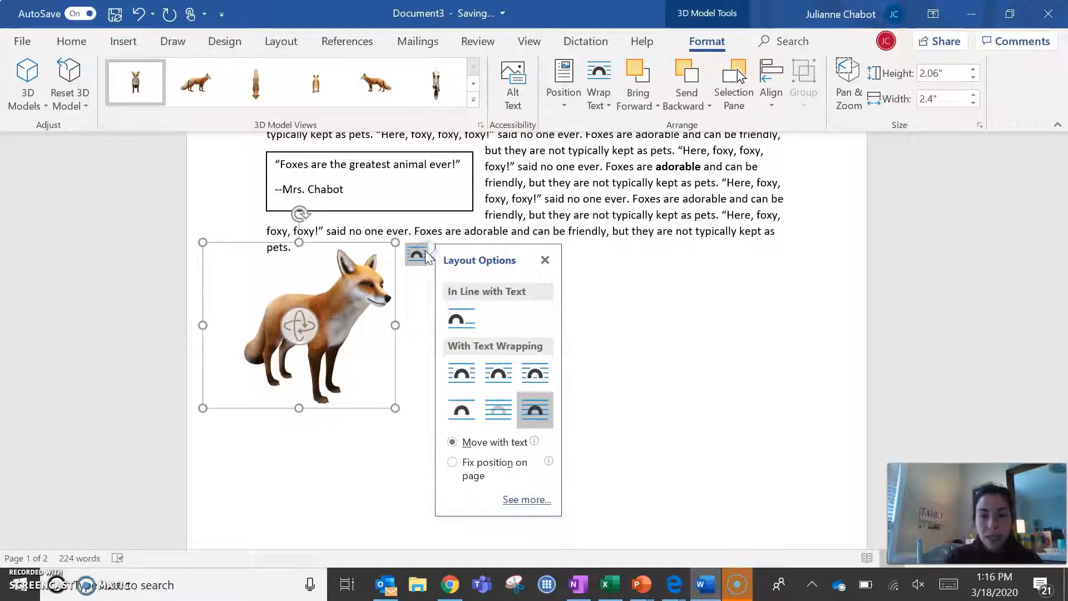
{"action": "left_click", "coordinate": [460, 376]}
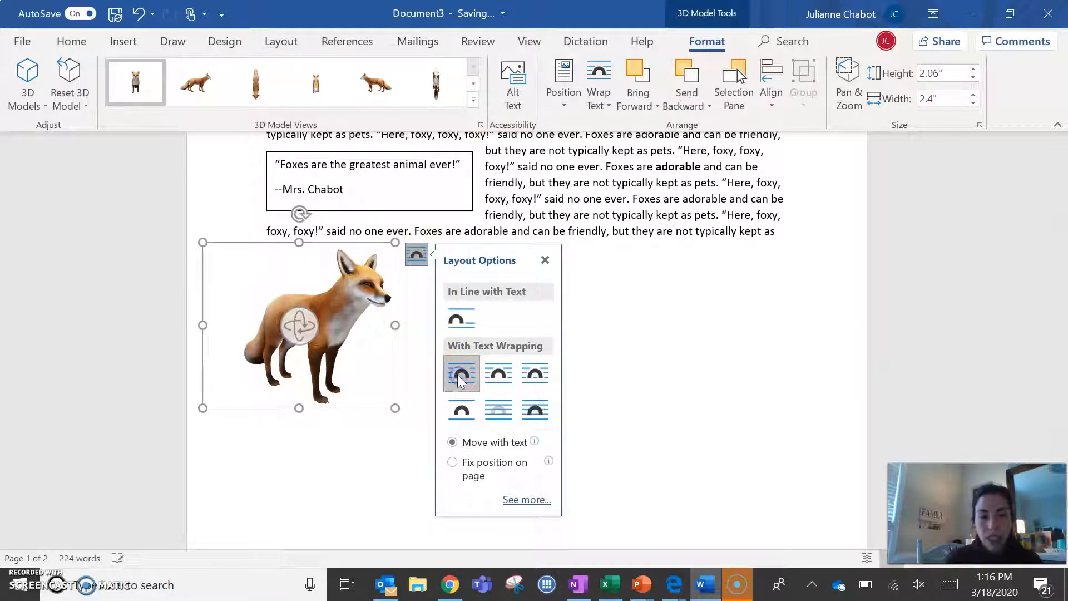
{"action": "left_click", "coordinate": [409, 350]}
{"action": "left_click_drag", "start_coordinate": [334, 323], "coordinate": [719, 234]}
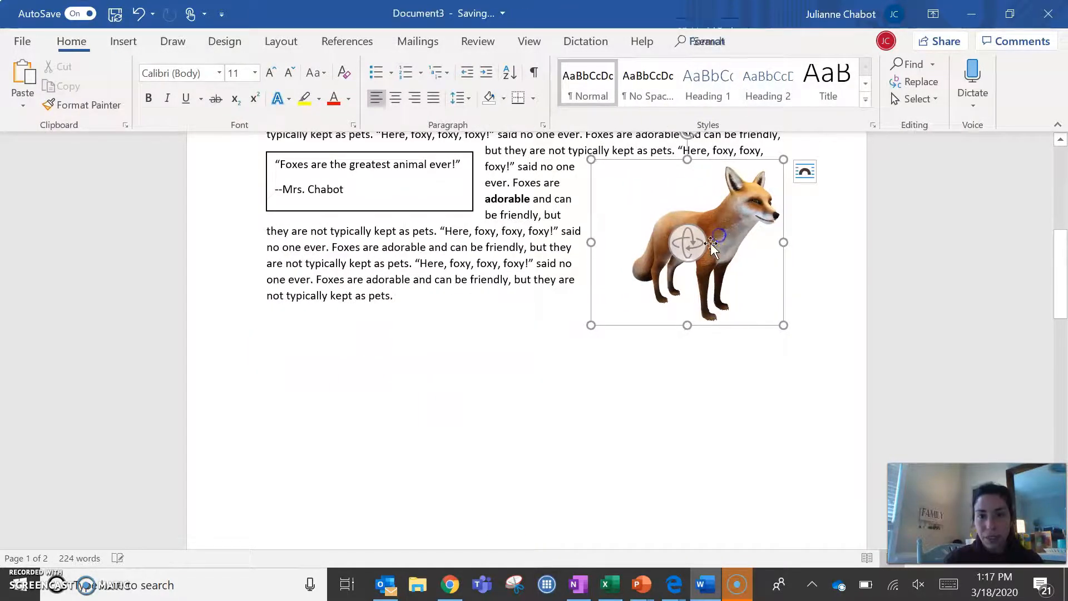
Step: Adjust the fox model's rotation slightly and move it lower, so it sits beside the last two lines of the article
{"action": "scroll", "coordinate": [625, 413], "scroll_direction": "up", "scroll_amount": 3}
{"action": "left_click_drag", "start_coordinate": [688, 381], "coordinate": [757, 365]}
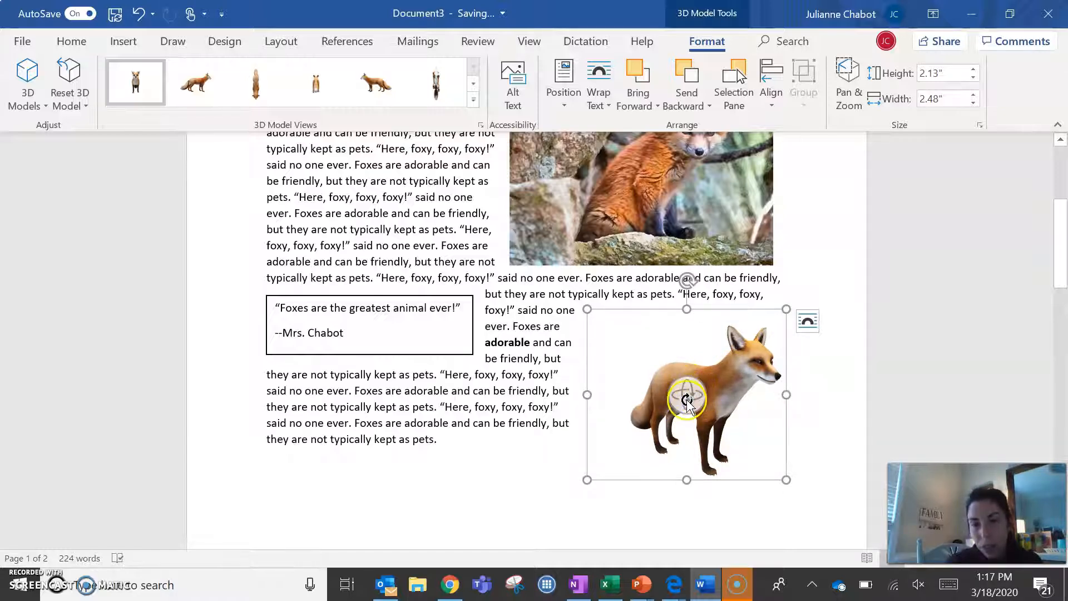
{"action": "left_click_drag", "start_coordinate": [687, 399], "coordinate": [707, 392]}
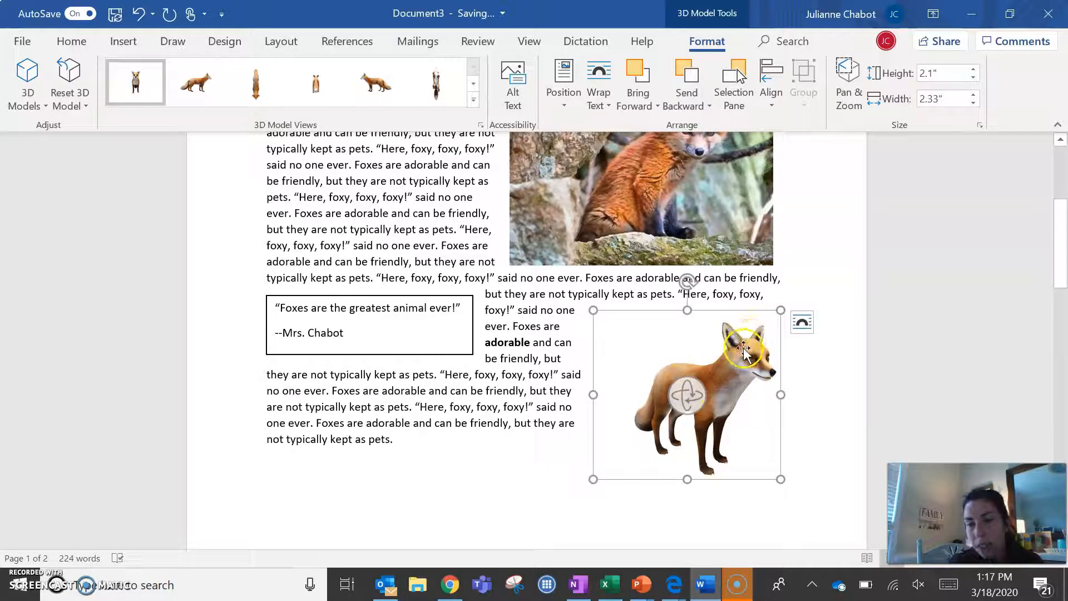
{"action": "left_click_drag", "start_coordinate": [743, 348], "coordinate": [748, 414]}
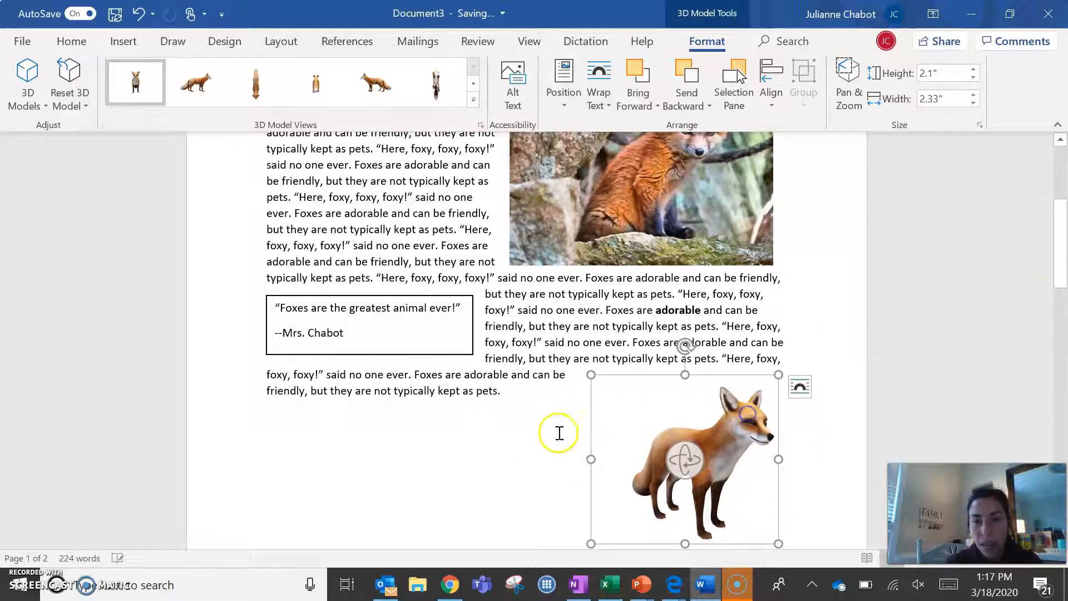
{"action": "left_click", "coordinate": [525, 451]}
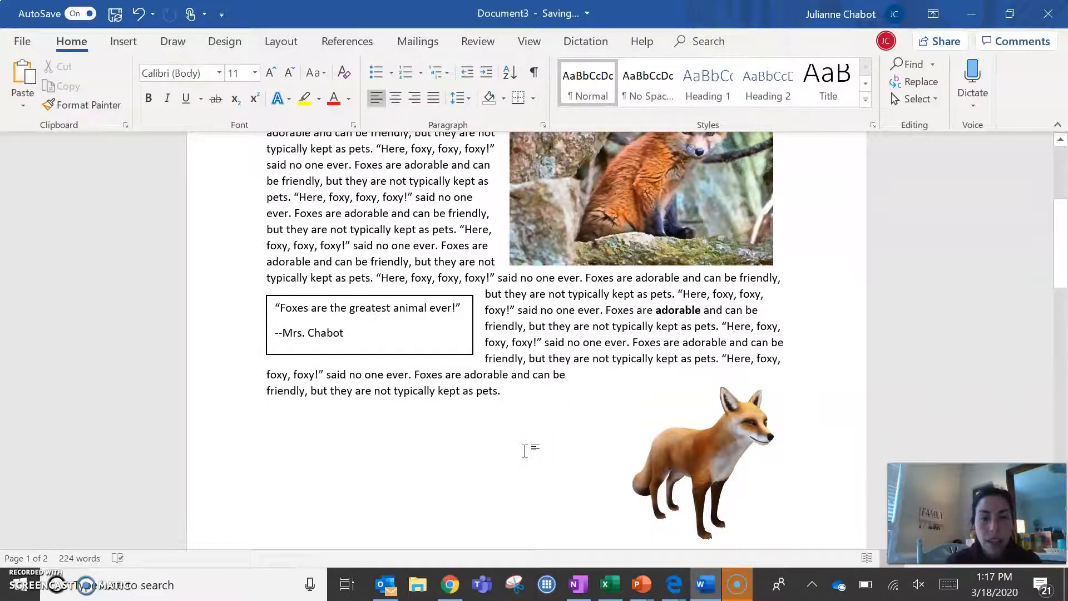
Step: Insert a Continuous Block Process SmartArt graphic from the Process category after the article
{"action": "key", "text": "ctrl+Home"}
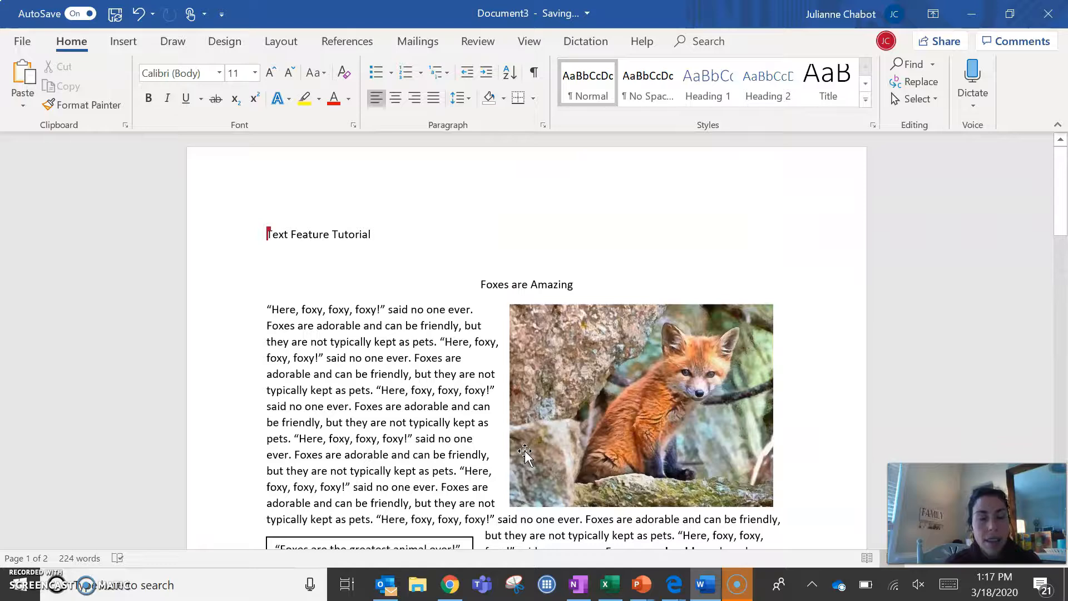
{"action": "scroll", "coordinate": [525, 451], "scroll_direction": "down", "scroll_amount": 1}
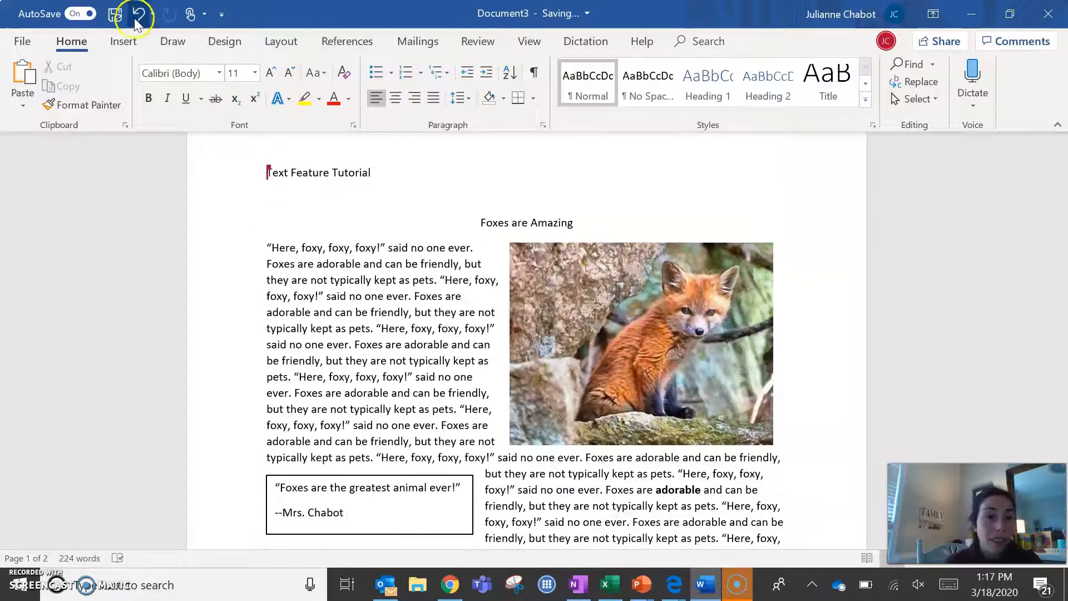
{"action": "left_click", "coordinate": [126, 43]}
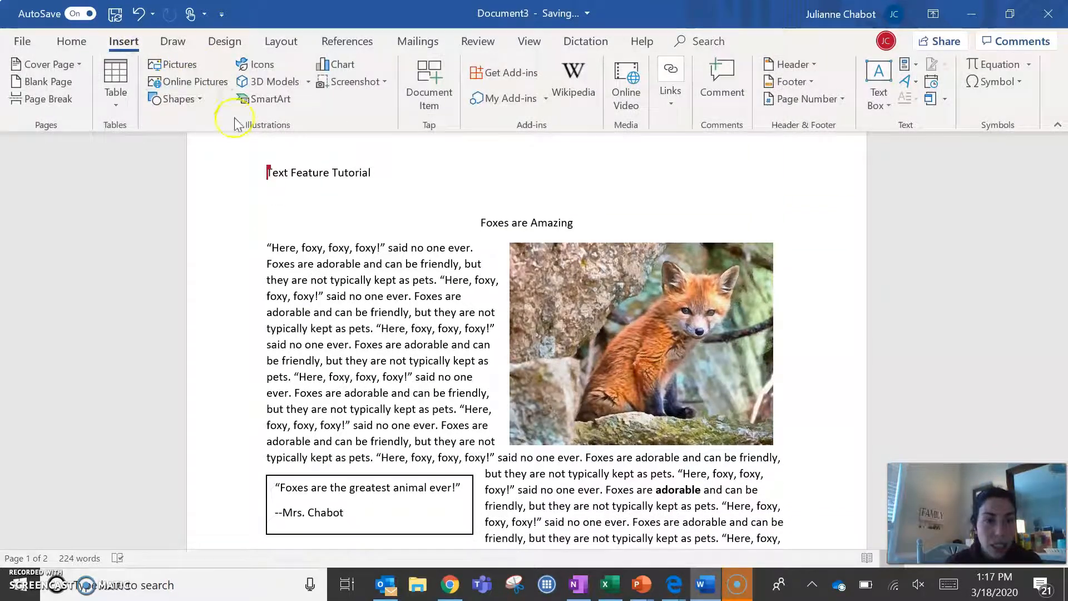
{"action": "left_click", "coordinate": [271, 100]}
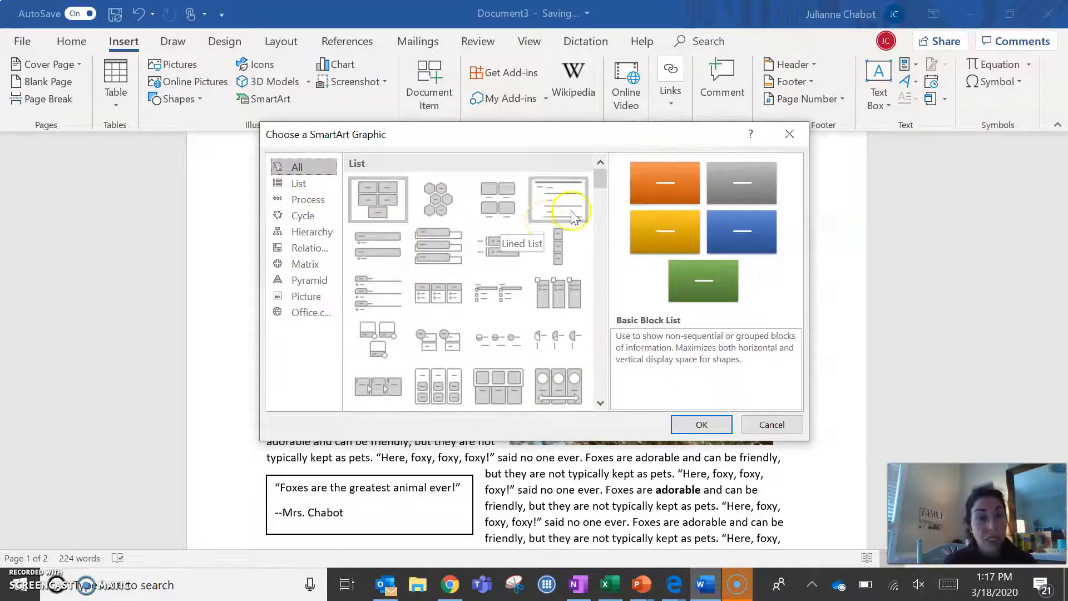
{"action": "left_click_drag", "start_coordinate": [600, 179], "coordinate": [622, 191]}
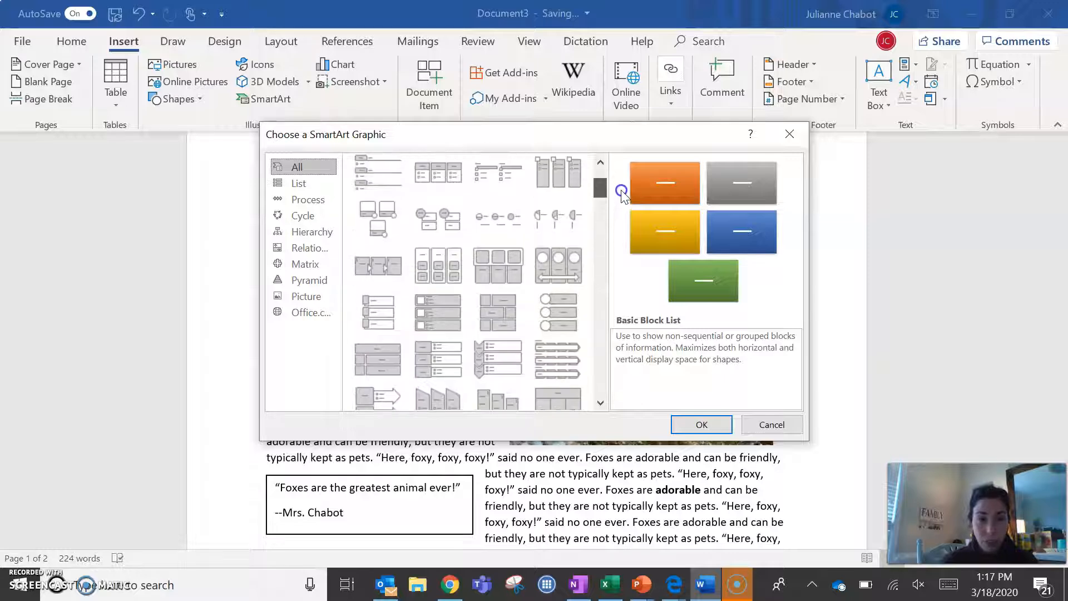
{"action": "left_click", "coordinate": [315, 201]}
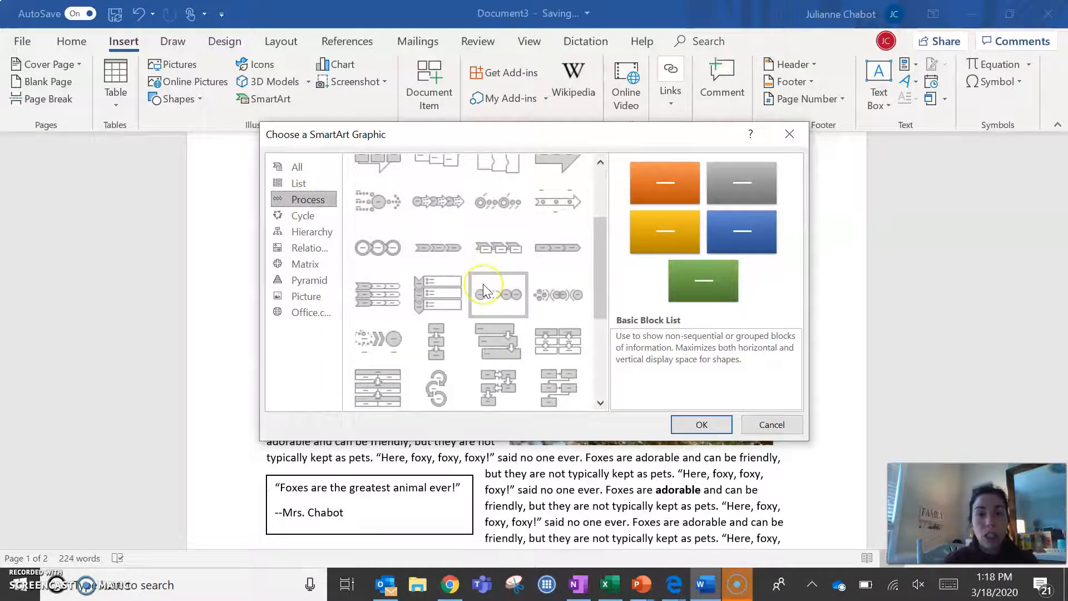
{"action": "scroll", "coordinate": [484, 289], "scroll_direction": "up", "scroll_amount": 3}
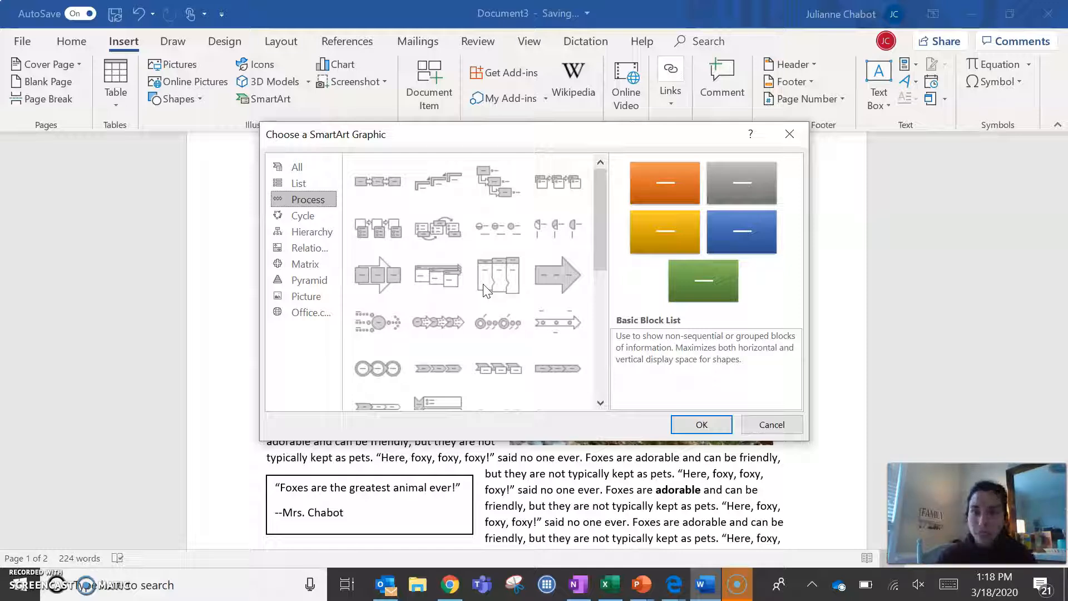
{"action": "left_click", "coordinate": [362, 276]}
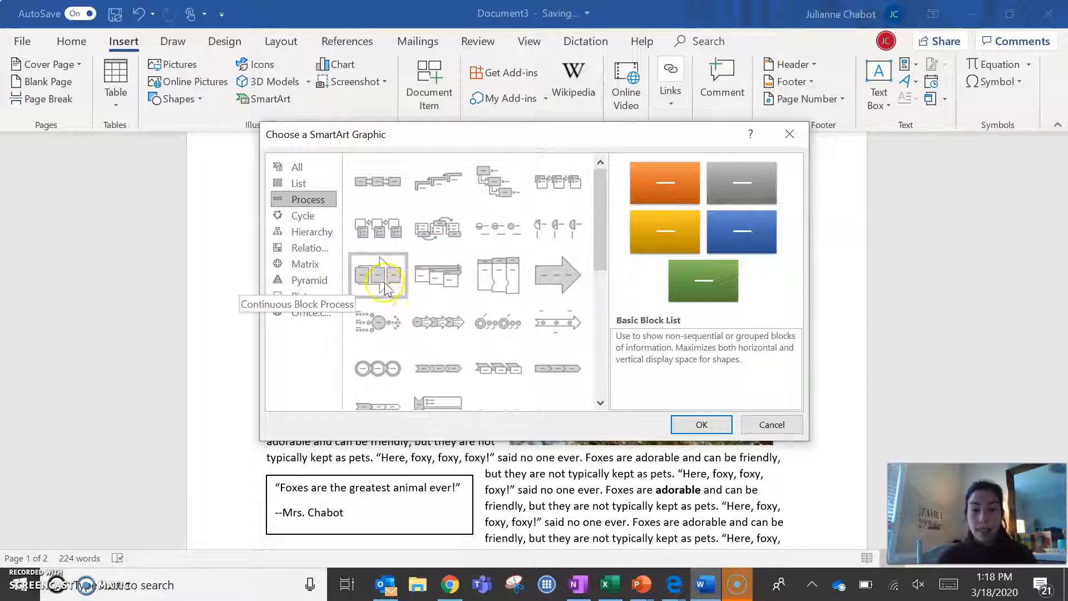
{"action": "left_click", "coordinate": [383, 281]}
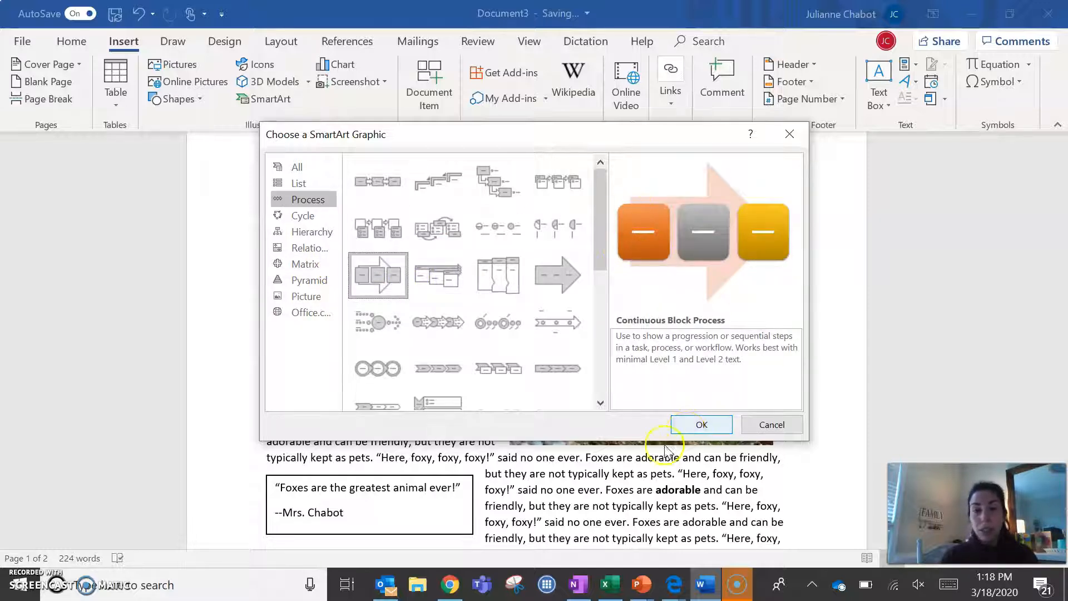
{"action": "left_click", "coordinate": [705, 428]}
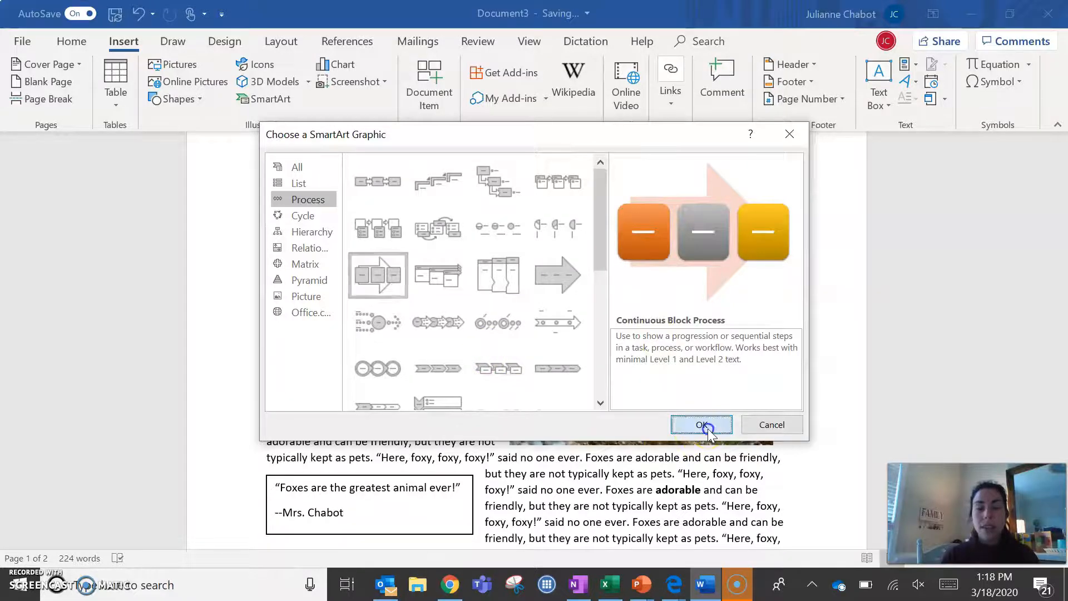
Step: Fill the SmartArt timeline's three blocks in order with "1960's", "1980's" and "2000's"
{"action": "left_click", "coordinate": [365, 369]}
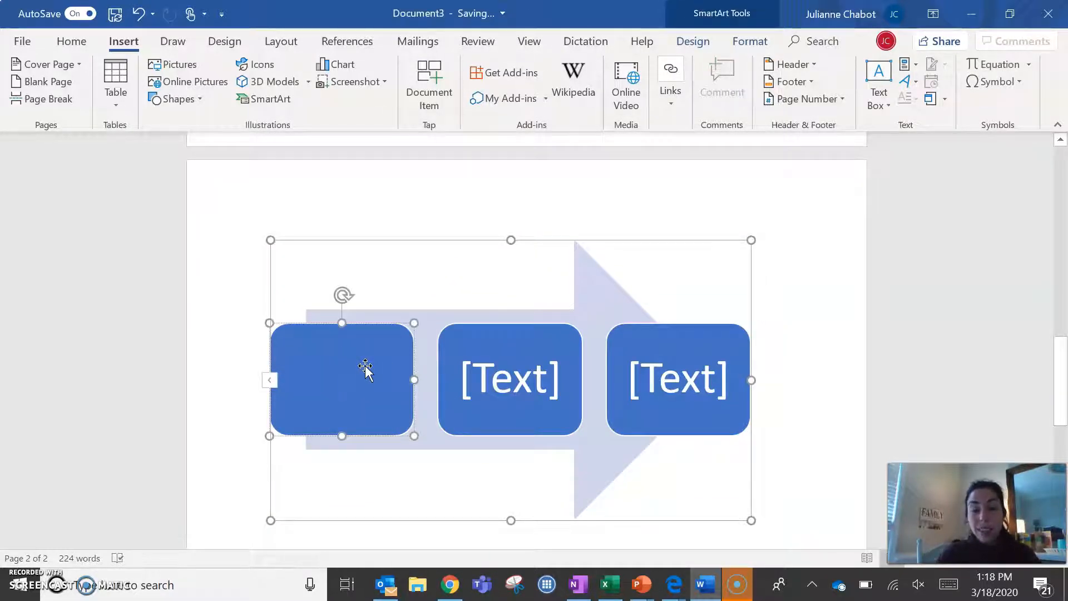
{"action": "type", "text": "19"}
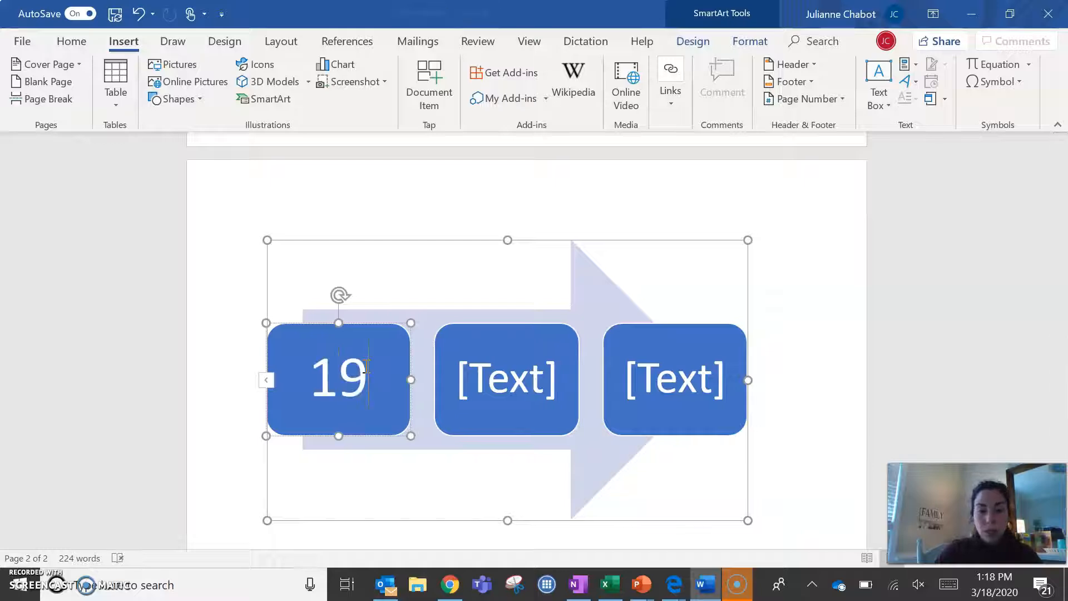
{"action": "type", "text": "60's"}
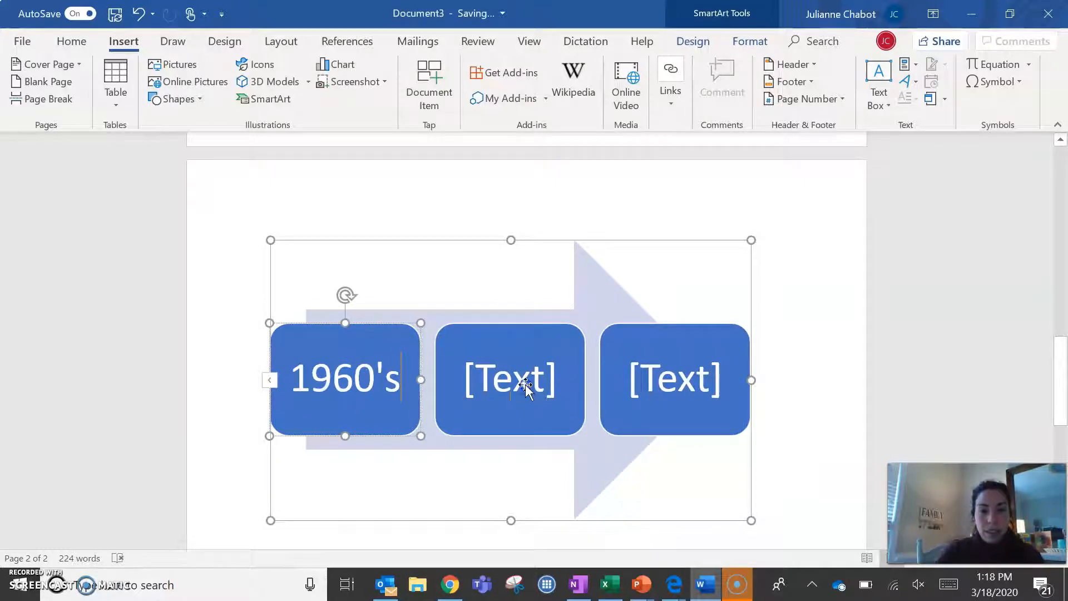
{"action": "left_click", "coordinate": [525, 385]}
{"action": "type", "text": "198"}
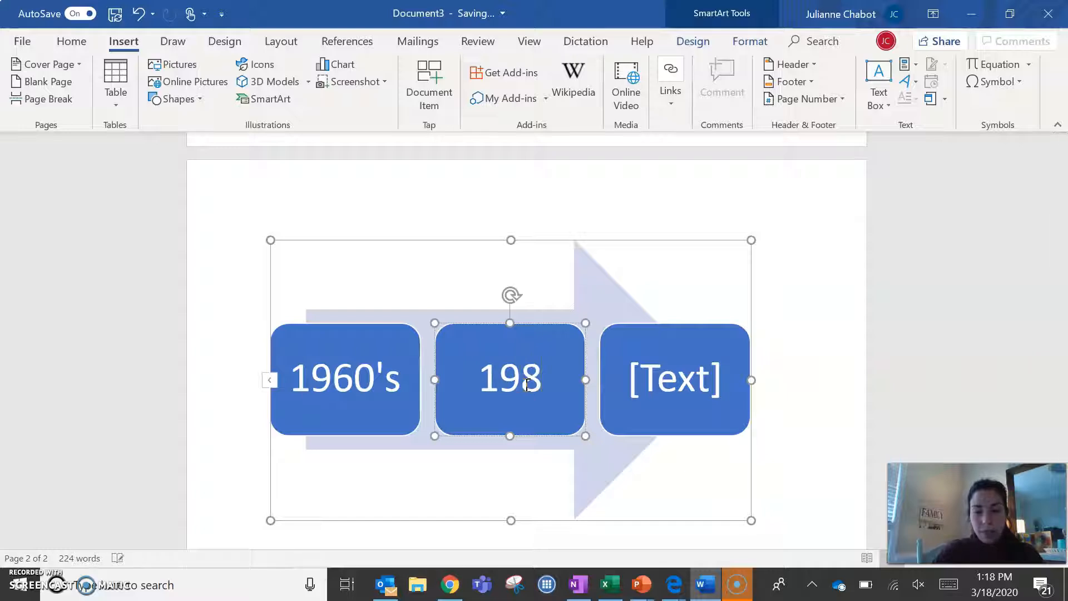
{"action": "type", "text": "0's"}
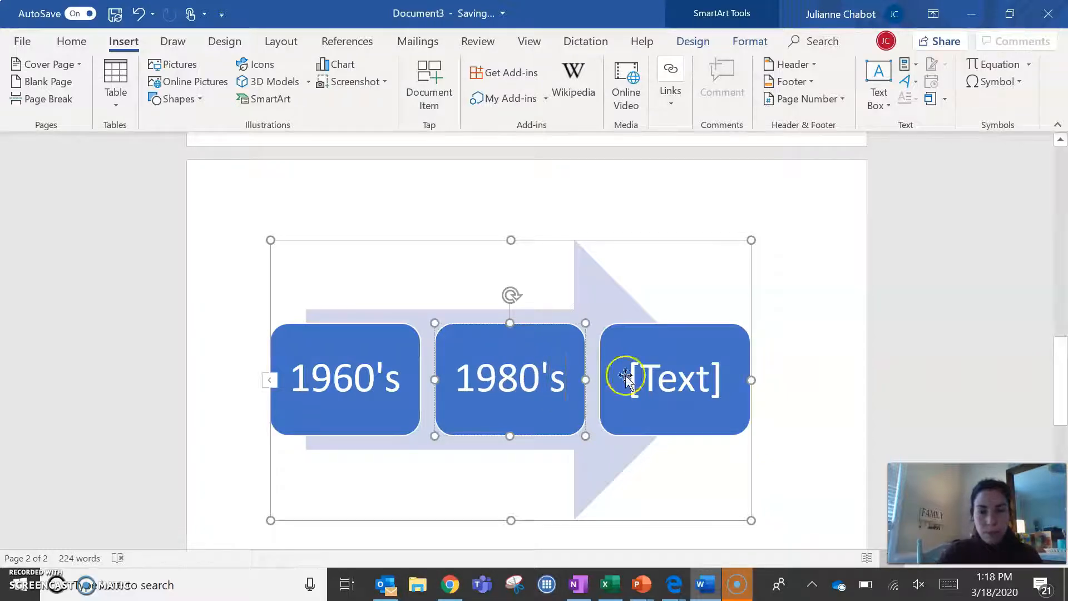
{"action": "left_click", "coordinate": [658, 378]}
{"action": "type", "text": "2"}
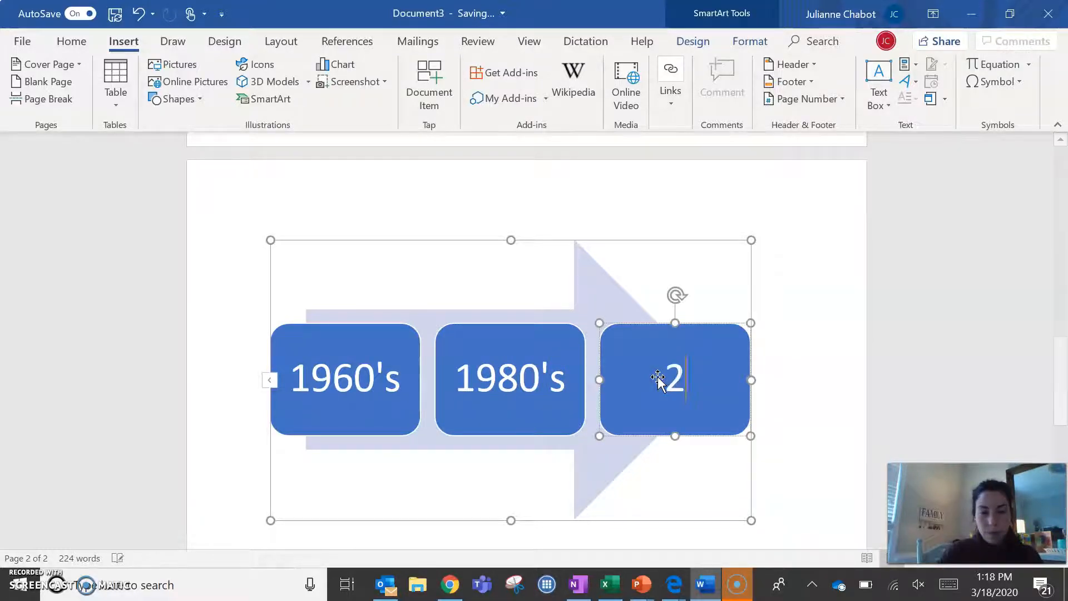
{"action": "type", "text": "000's"}
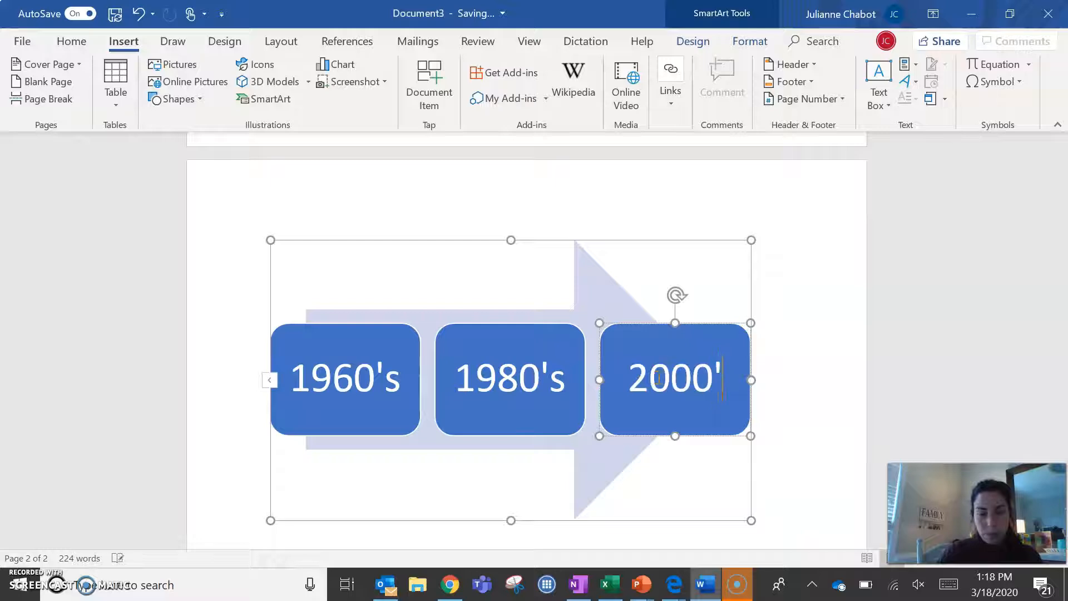
{"action": "left_click", "coordinate": [828, 401]}
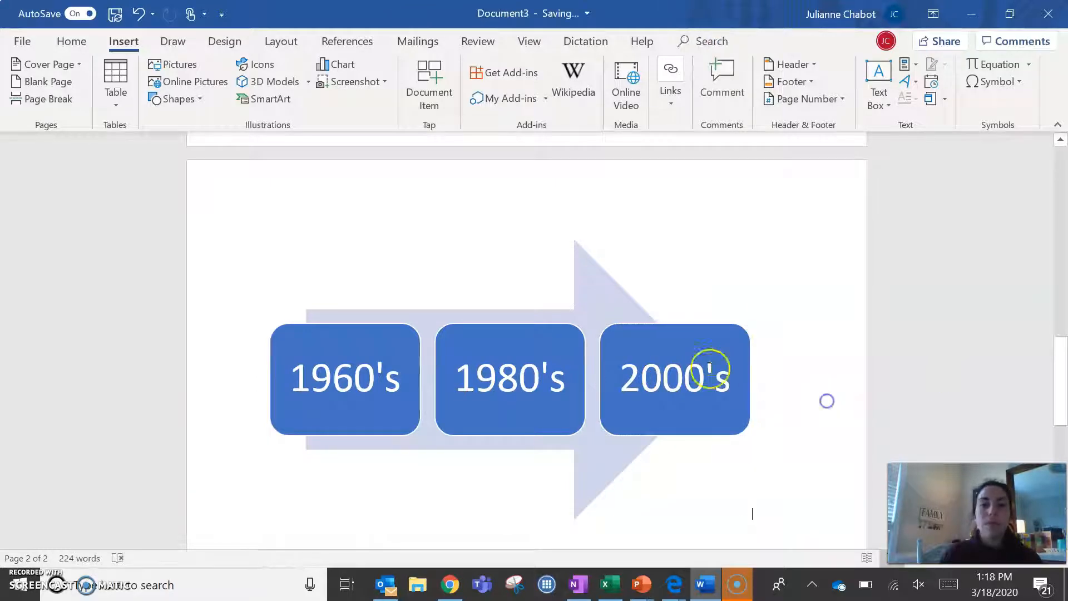
Step: Shrink the SmartArt timeline to about three quarters of its width and set its text wrapping to Square
{"action": "left_click", "coordinate": [576, 314]}
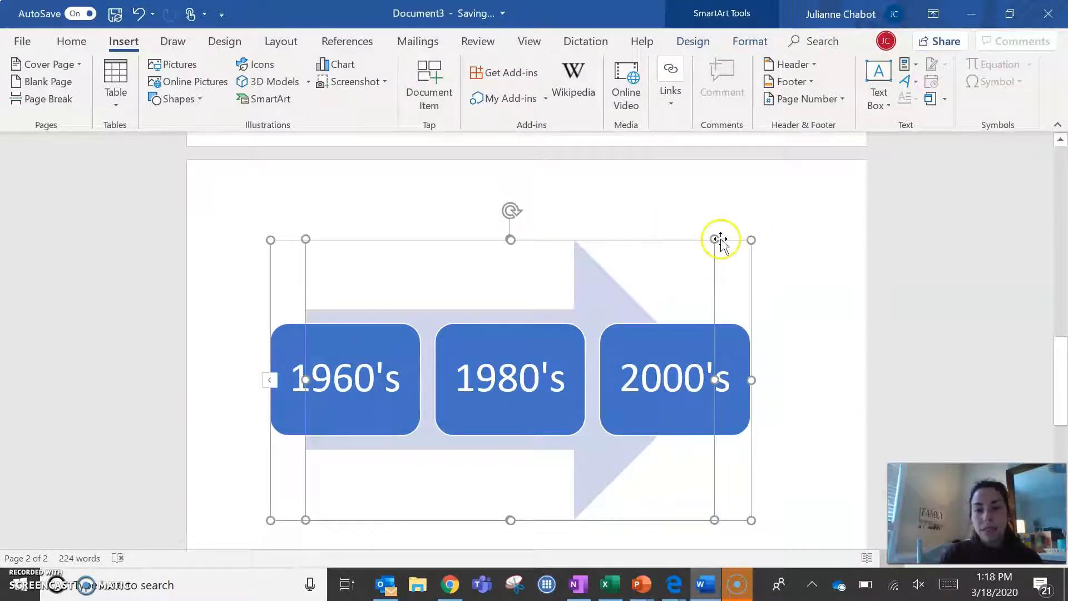
{"action": "left_click_drag", "start_coordinate": [751, 239], "coordinate": [647, 326]}
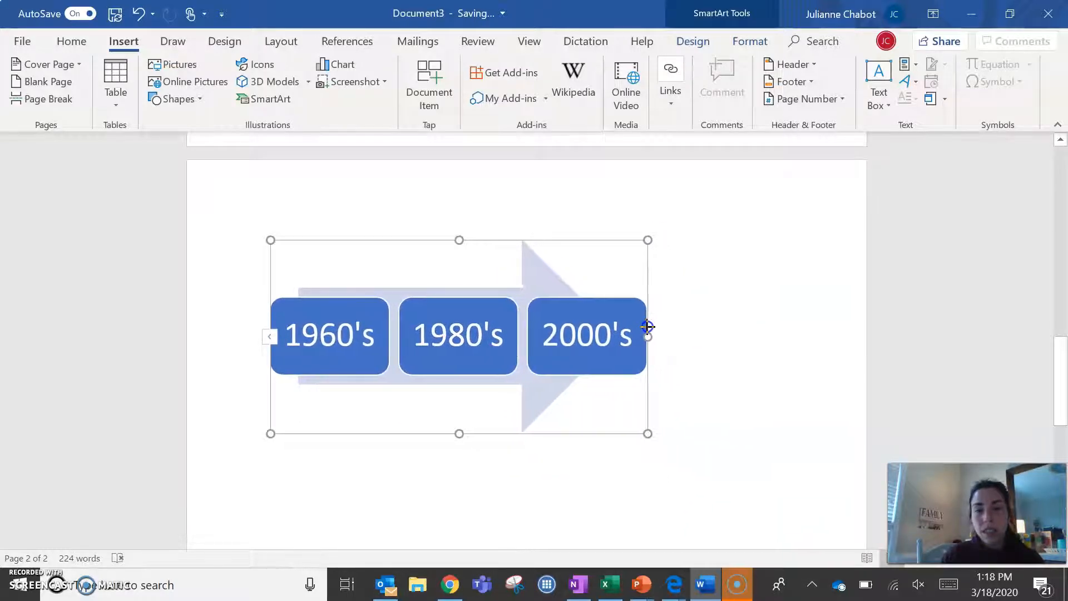
{"action": "left_click", "coordinate": [667, 257]}
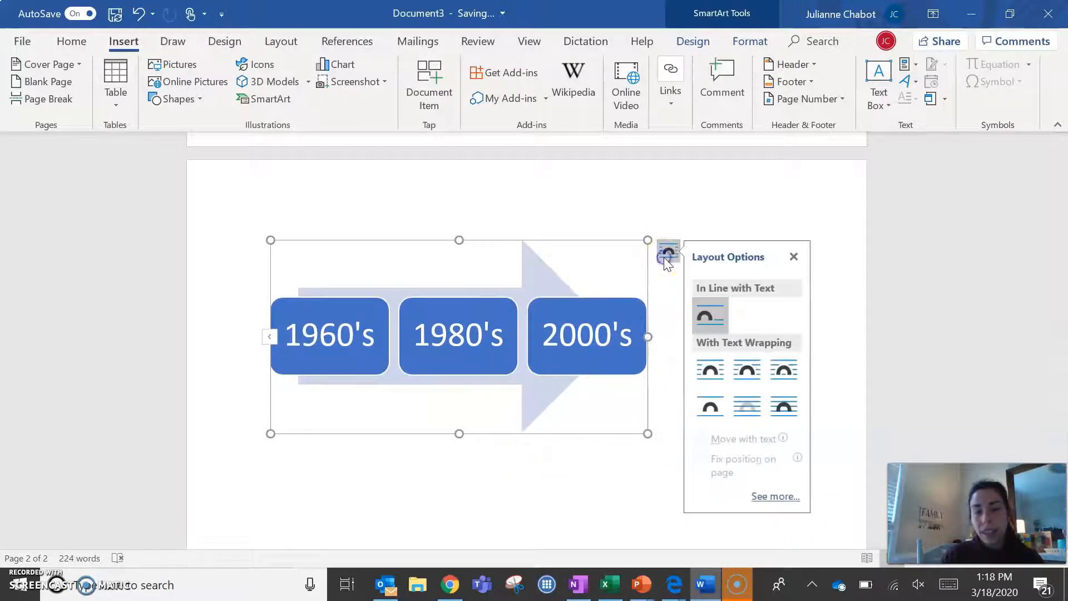
{"action": "left_click", "coordinate": [715, 372]}
Step: Move the SmartArt timeline to the blank space below the article on the first page, aligned with the text's left margin
{"action": "scroll", "coordinate": [718, 376], "scroll_direction": "up", "scroll_amount": 12}
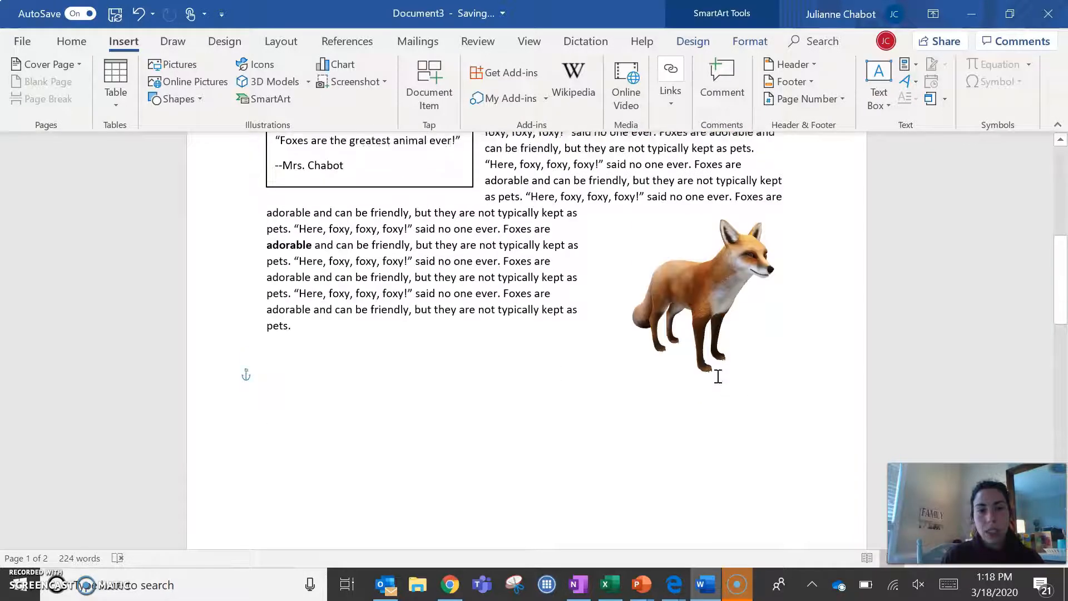
{"action": "left_click_drag", "start_coordinate": [460, 265], "coordinate": [470, 325]}
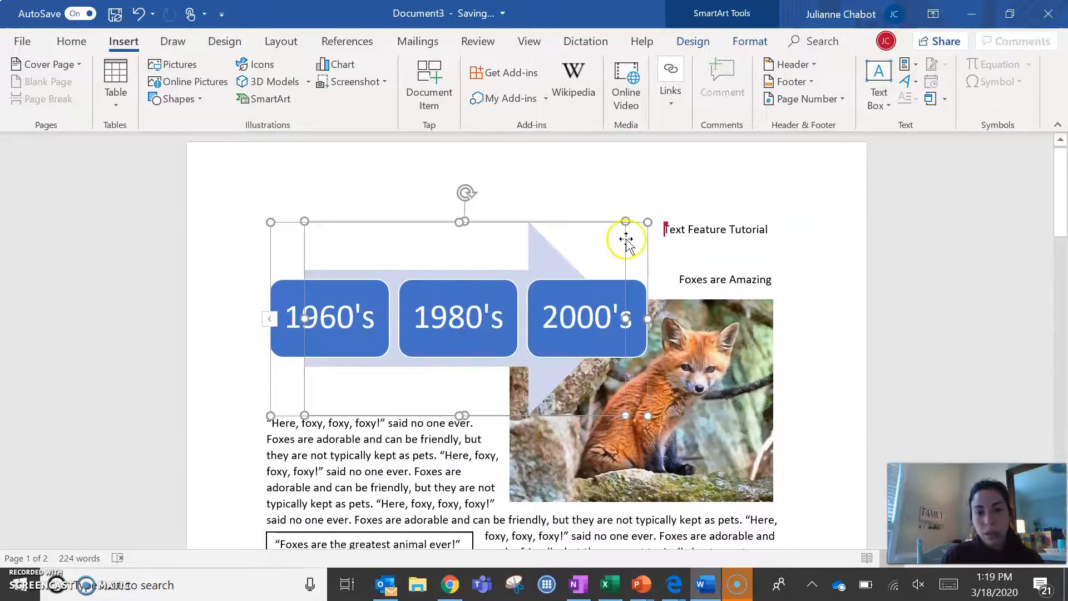
{"action": "left_click_drag", "start_coordinate": [624, 239], "coordinate": [679, 533]}
{"action": "scroll", "coordinate": [680, 533], "scroll_direction": "down", "scroll_amount": 8}
{"action": "scroll", "coordinate": [679, 533], "scroll_direction": "up", "scroll_amount": 3}
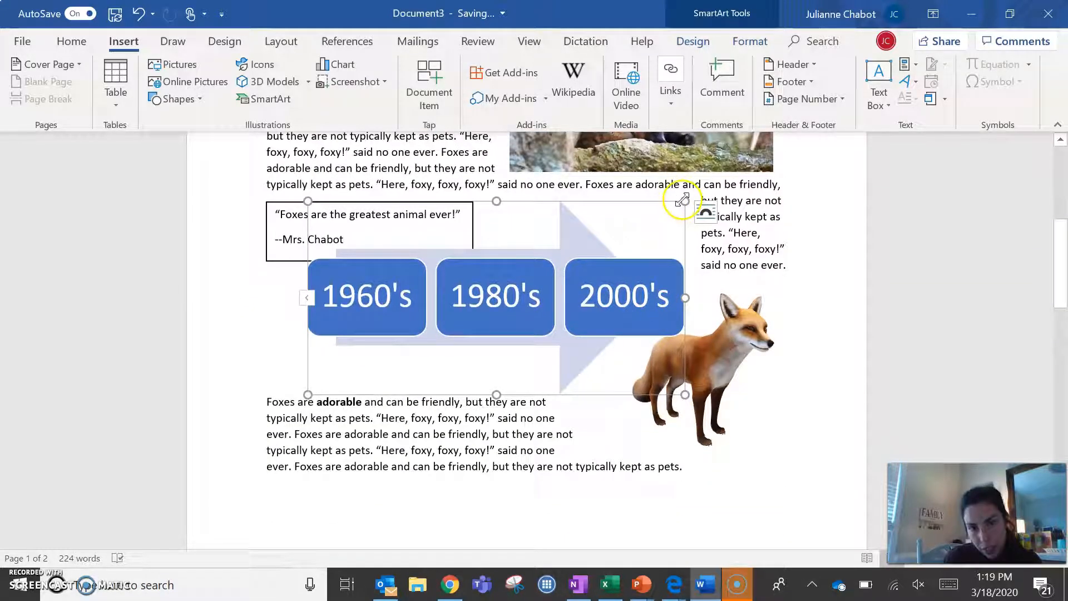
{"action": "left_click_drag", "start_coordinate": [676, 204], "coordinate": [643, 407]}
{"action": "scroll", "coordinate": [668, 396], "scroll_direction": "down", "scroll_amount": 7}
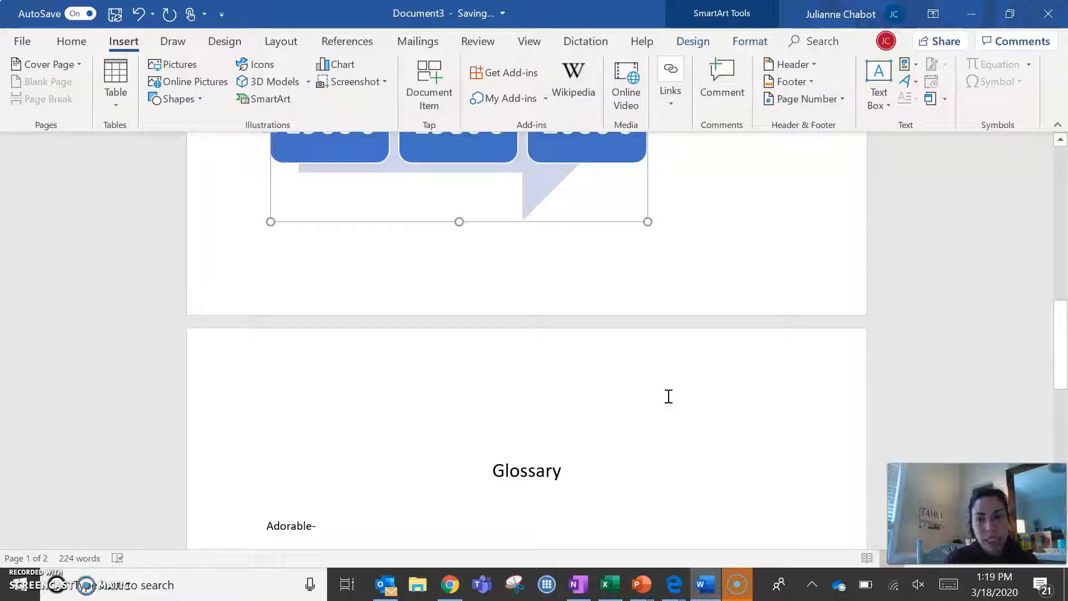
{"action": "scroll", "coordinate": [669, 396], "scroll_direction": "up", "scroll_amount": 1}
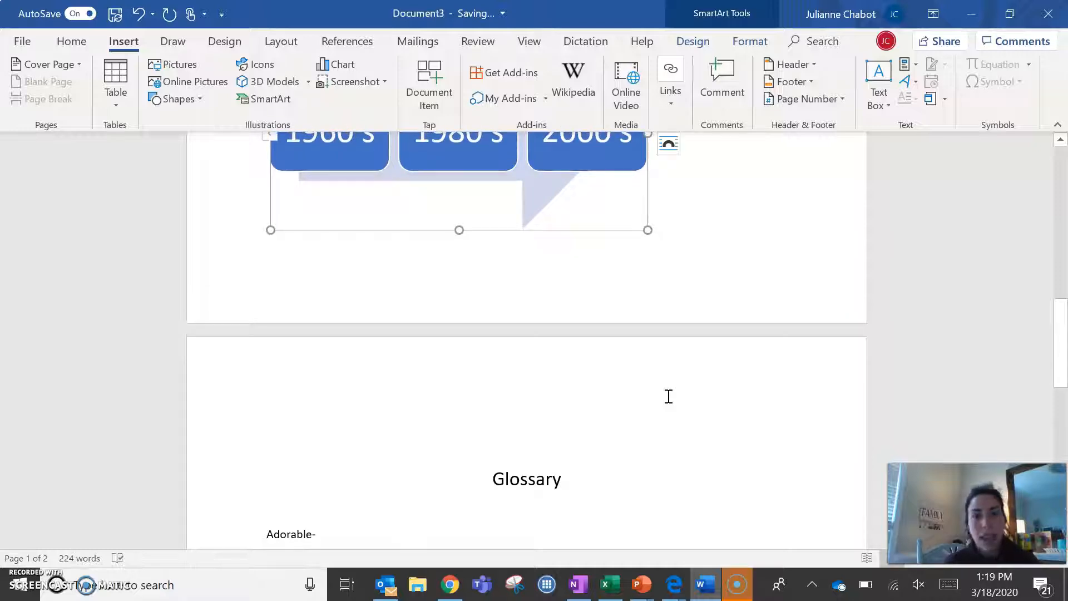
{"action": "scroll", "coordinate": [669, 396], "scroll_direction": "up", "scroll_amount": 9}
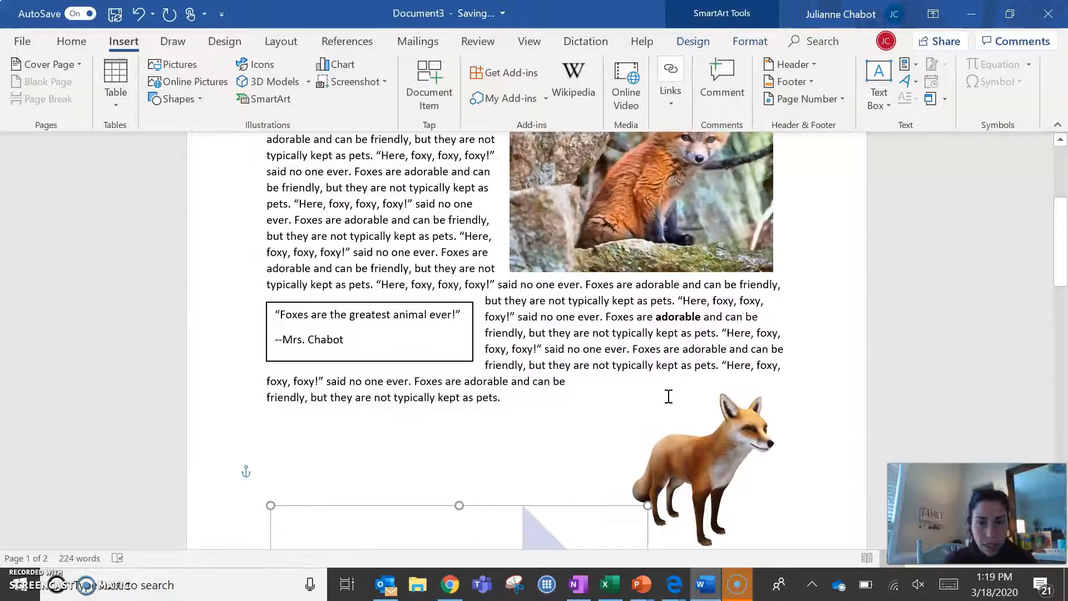
{"action": "scroll", "coordinate": [669, 396], "scroll_direction": "up", "scroll_amount": 5}
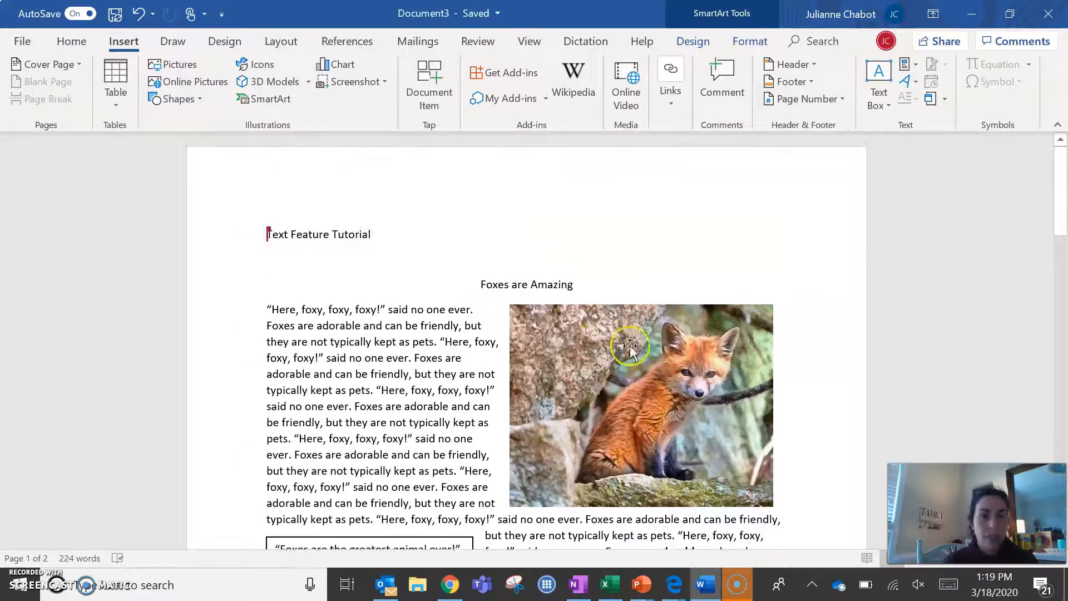